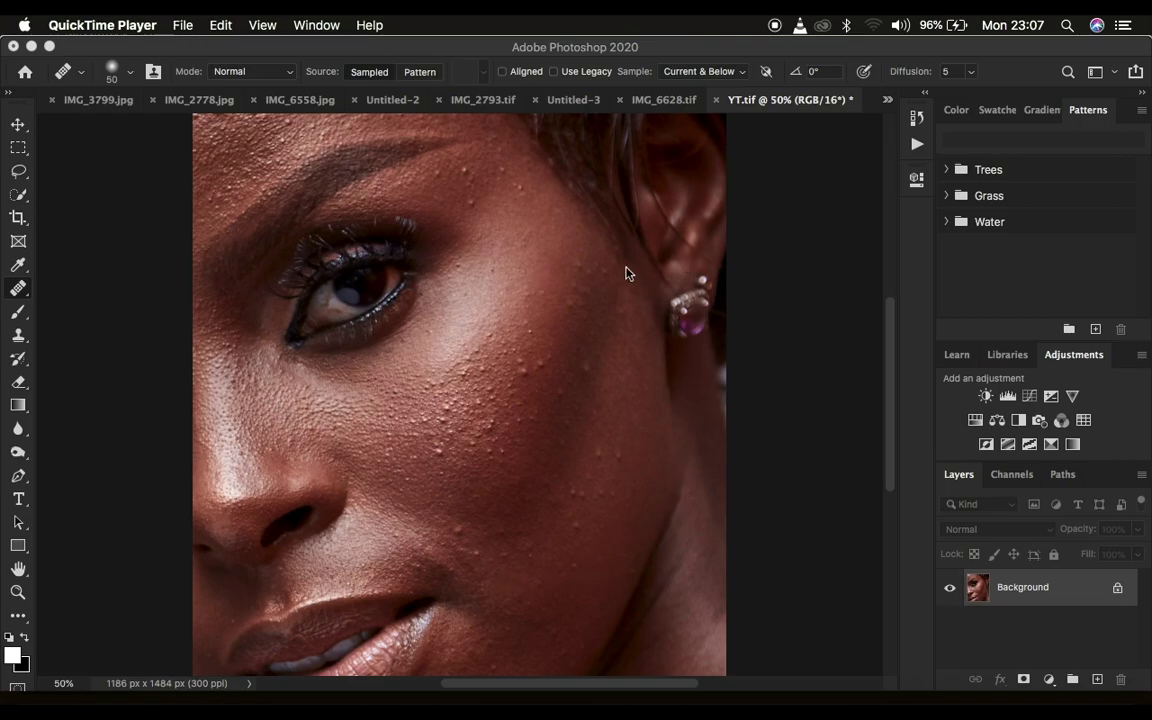
Try healing the cheek blemishes on a new empty layer and delete that layer.
click(598, 366)
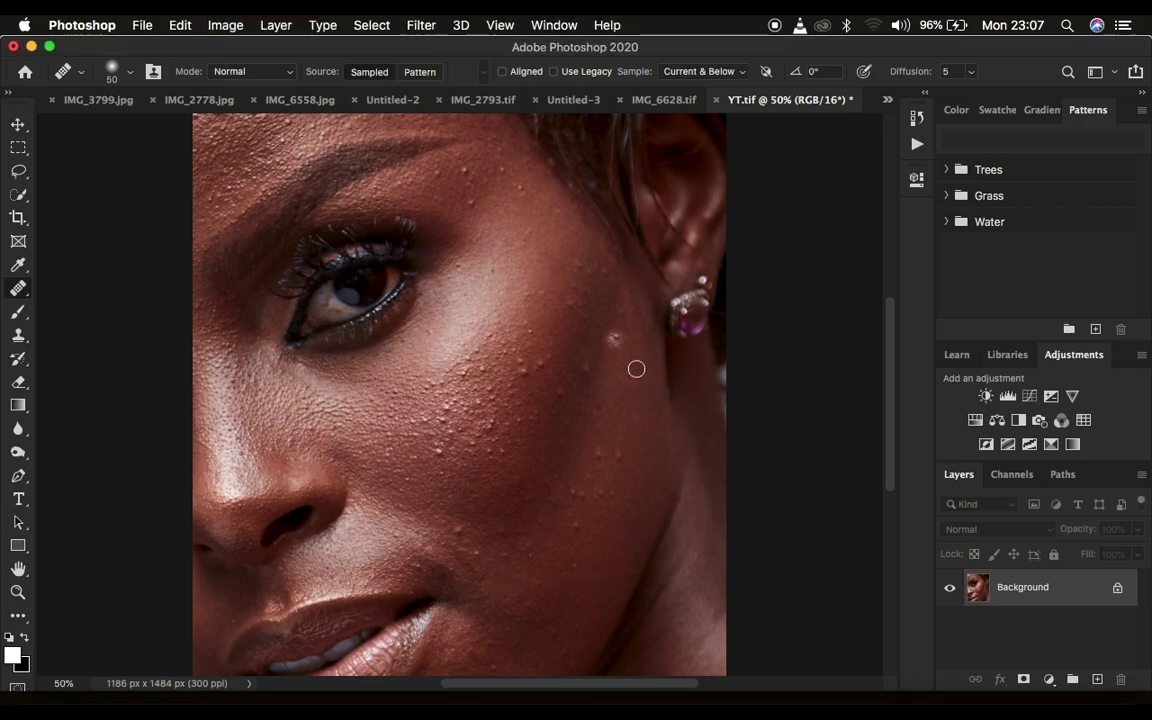
key(super+shift+alt+n)
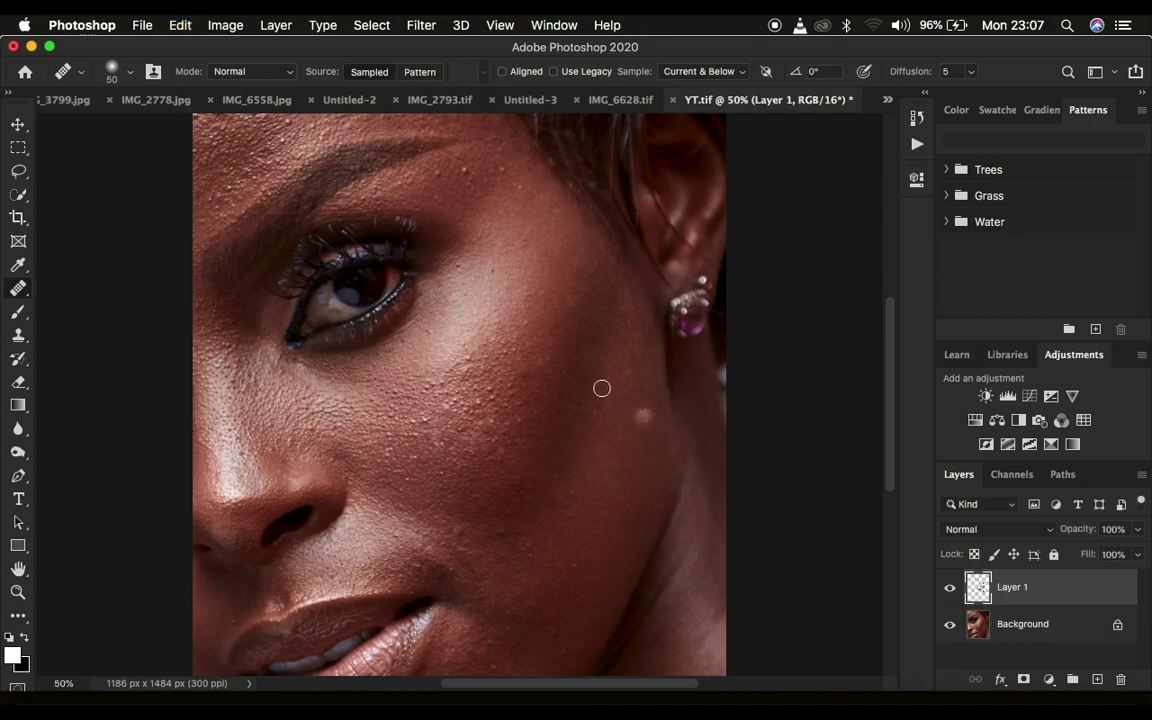
click(622, 322)
key(BackSpace)
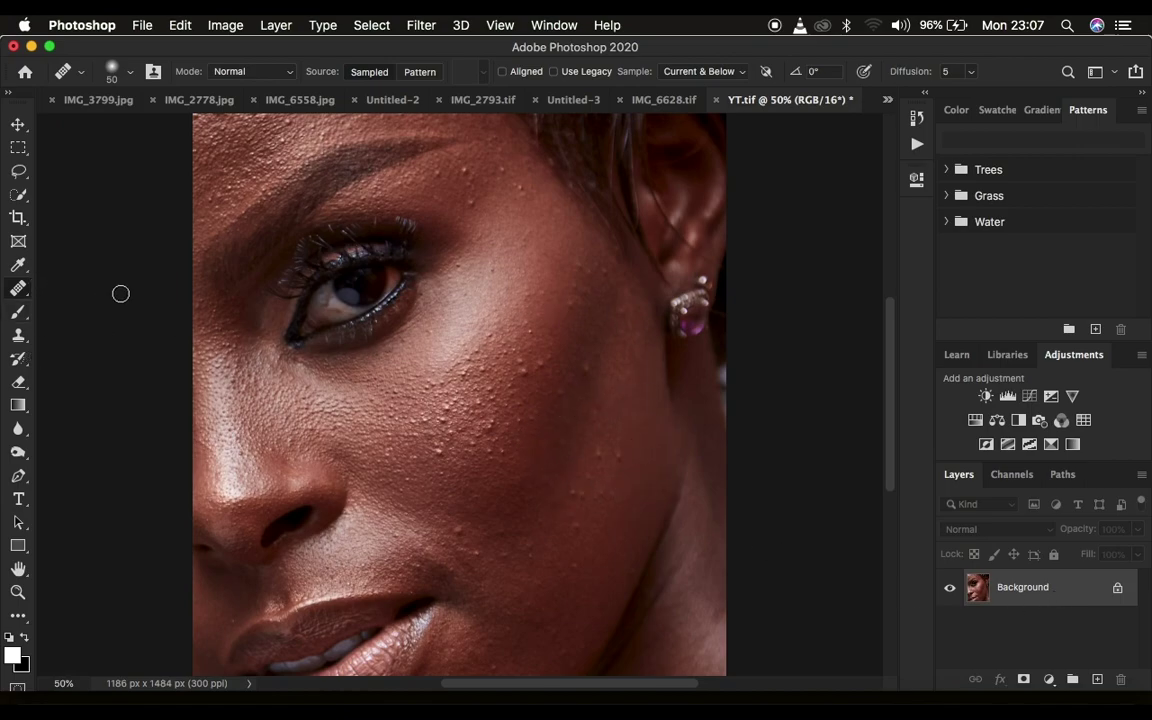
click(19, 290)
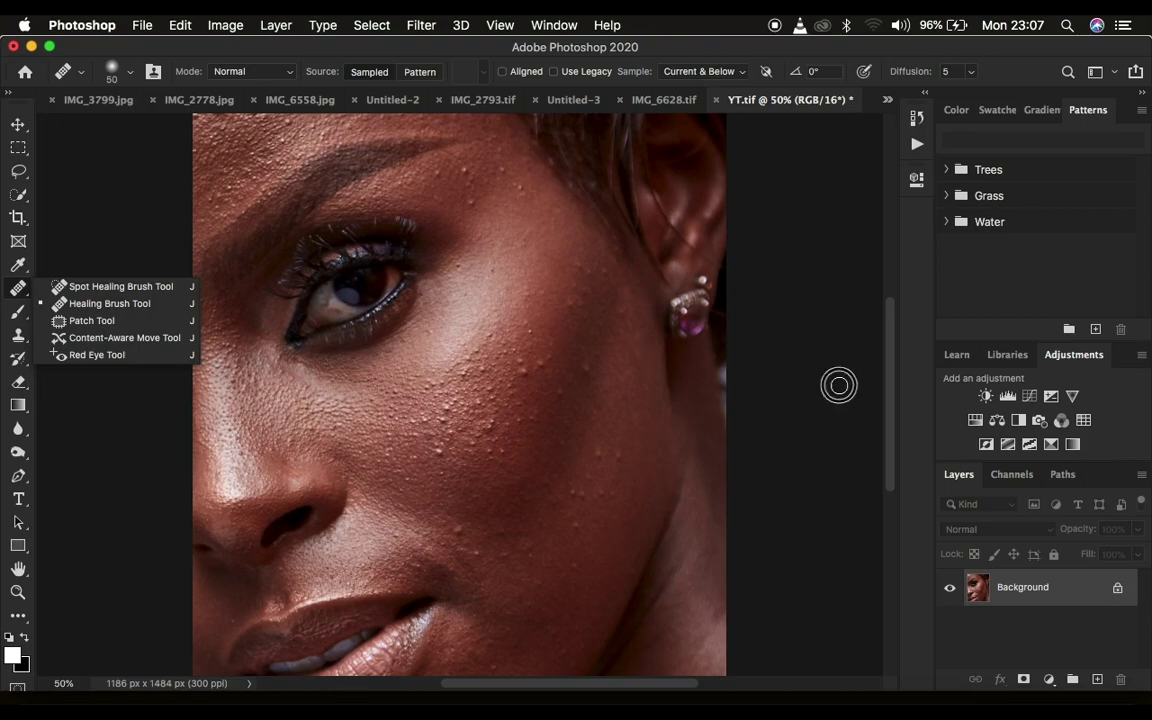
click(836, 386)
click(723, 282)
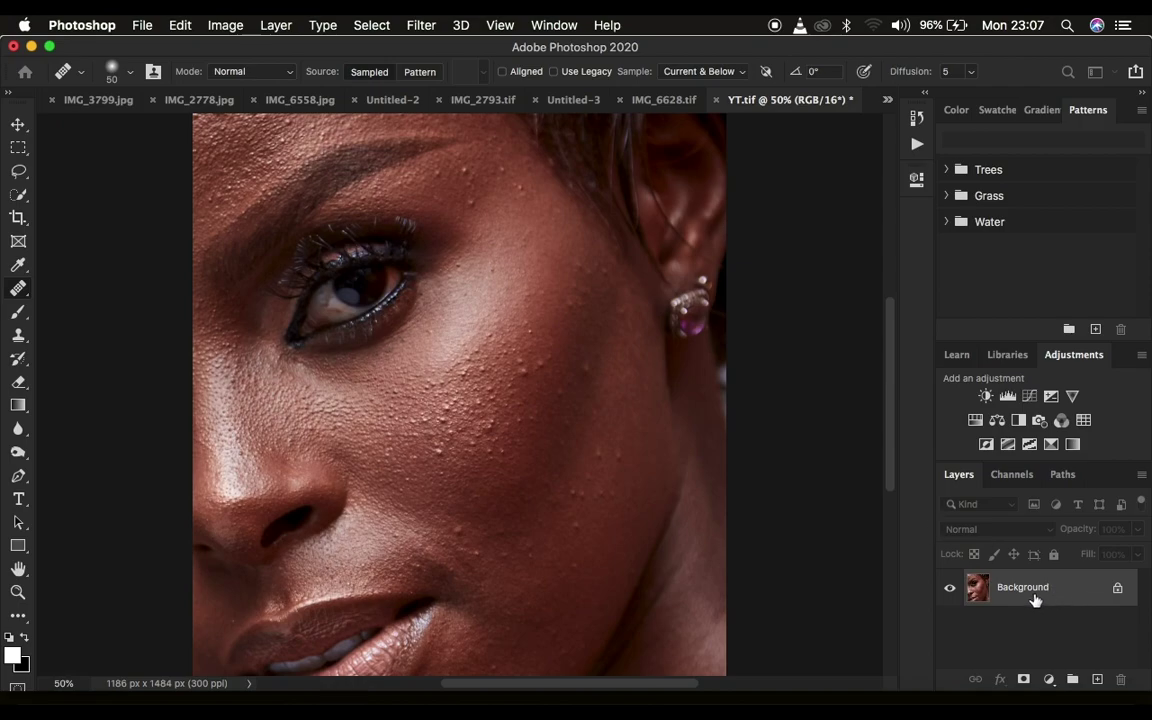
Duplicate the Background layer and switch to the Spot Healing Brush.
key(super+j)
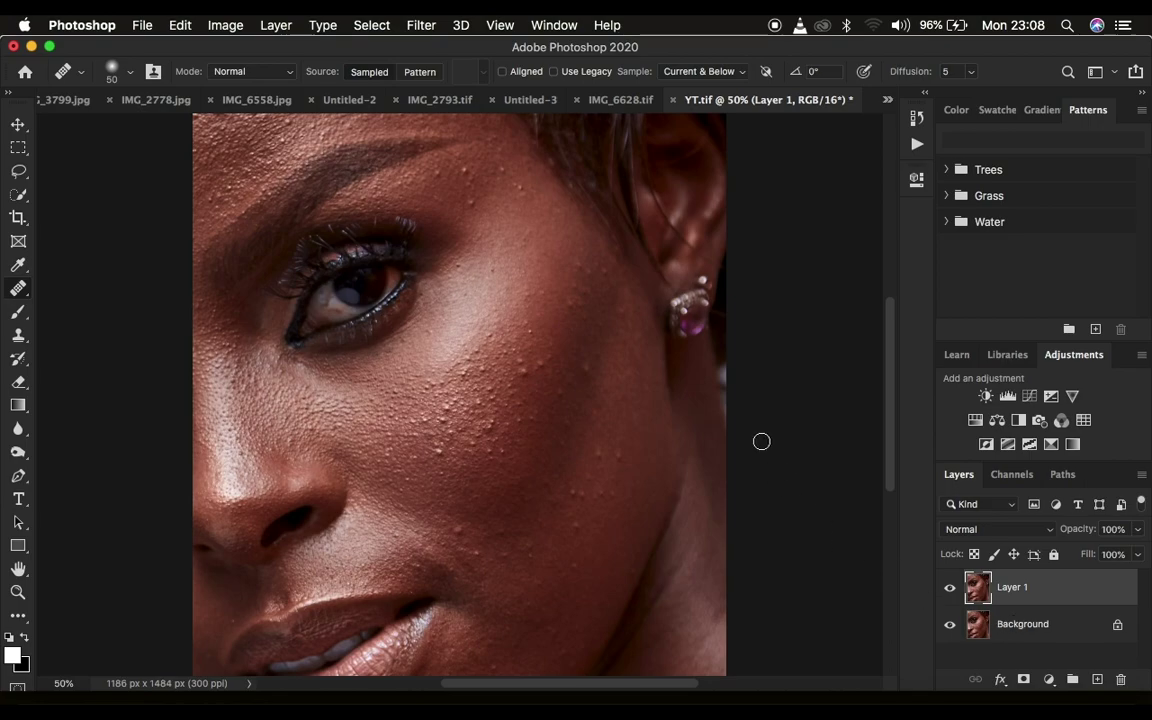
drag(20, 291, 74, 289)
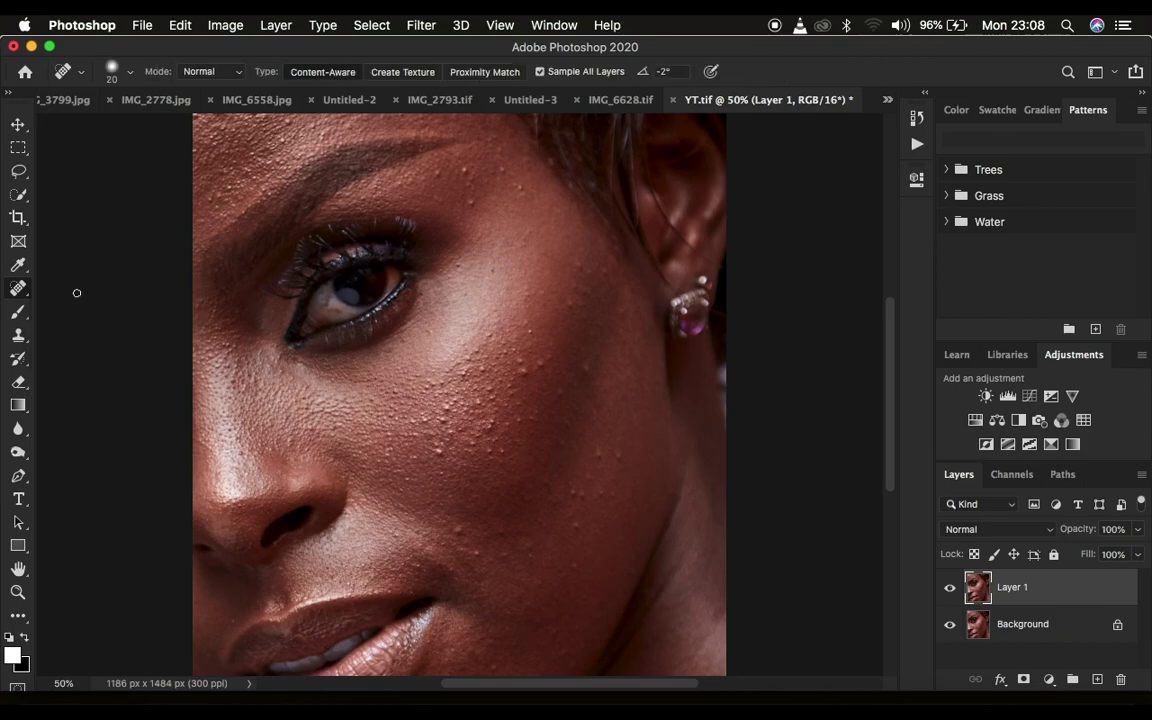
Review the Spot Healing Brush's size, hardness and spacing settings.
click(127, 74)
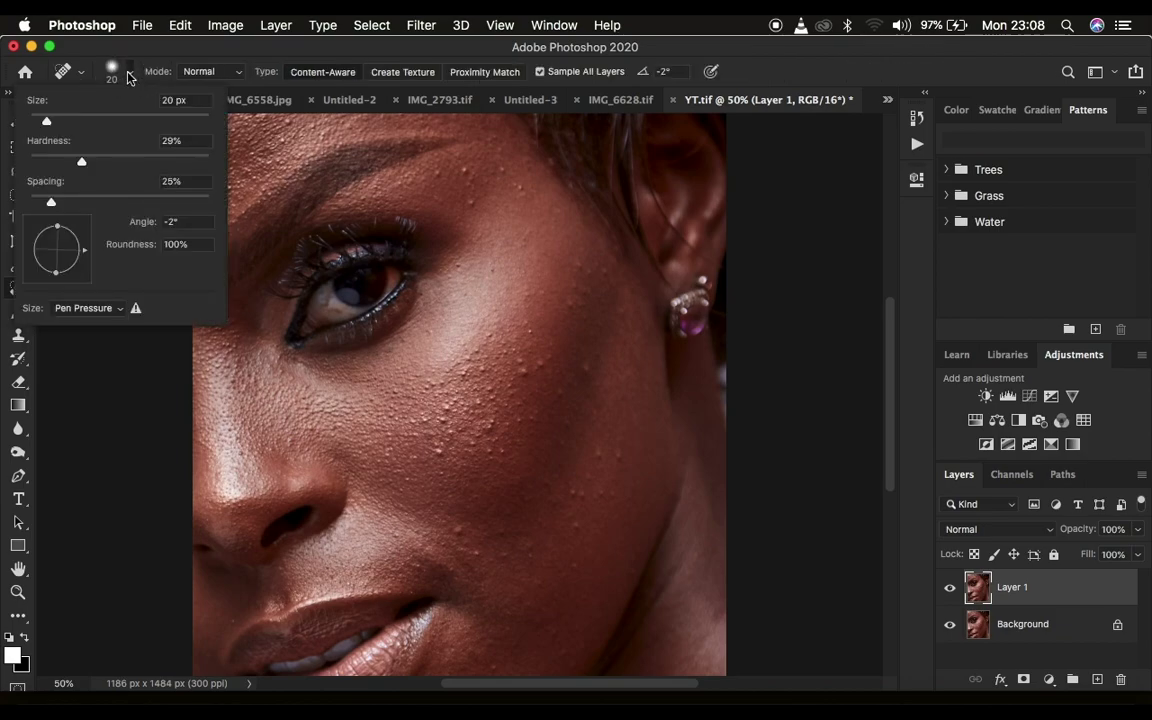
click(127, 74)
click(127, 74)
drag(81, 166, 66, 166)
click(113, 68)
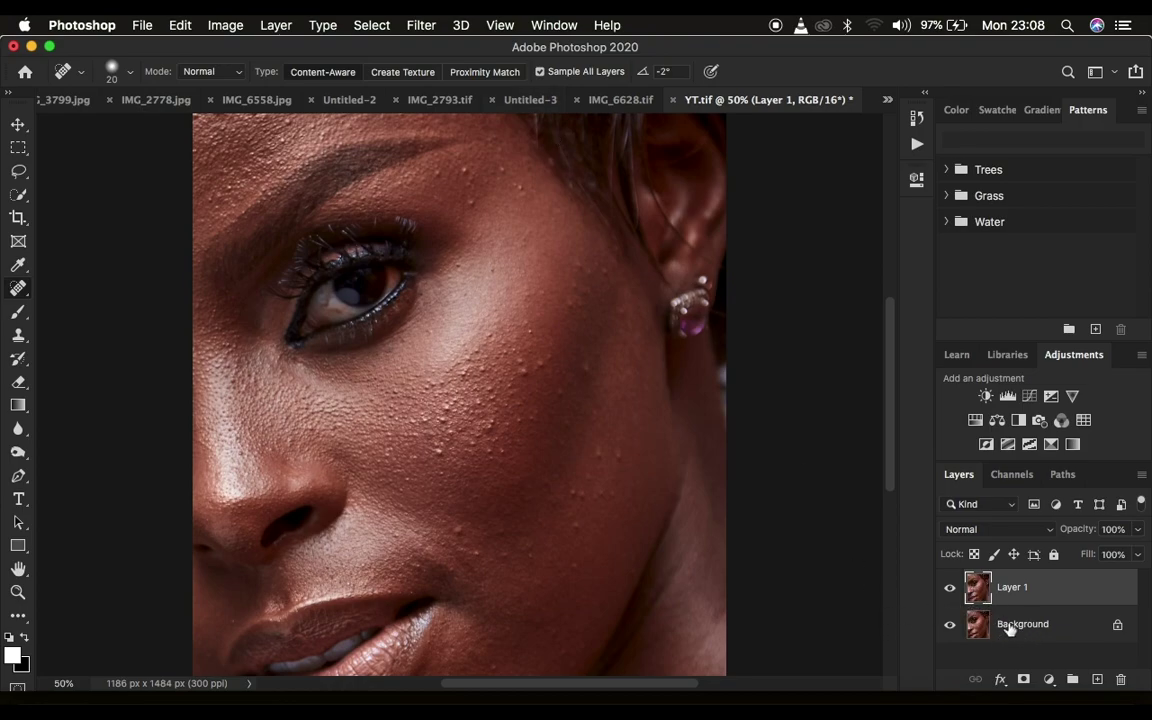
Set the Spot Healing Brush size to 35 px.
key(bracketright)
key(bracketright)
key(bracketright)
key(bracketleft)
key(bracketleft)
key(bracketleft)
key(bracketright)
key(bracketright)
key(bracketright)
Try the Spot Healing Brush on the blemish beyond the outer eyebrow, and undo and redo the healing to compare.
click(472, 203)
key(super+z)
key(super+shift+z)
key(super+z)
key(super+z)
key(super+z)
key(super+z)
key(super+z)
key(super+shift+z)
key(super+z)
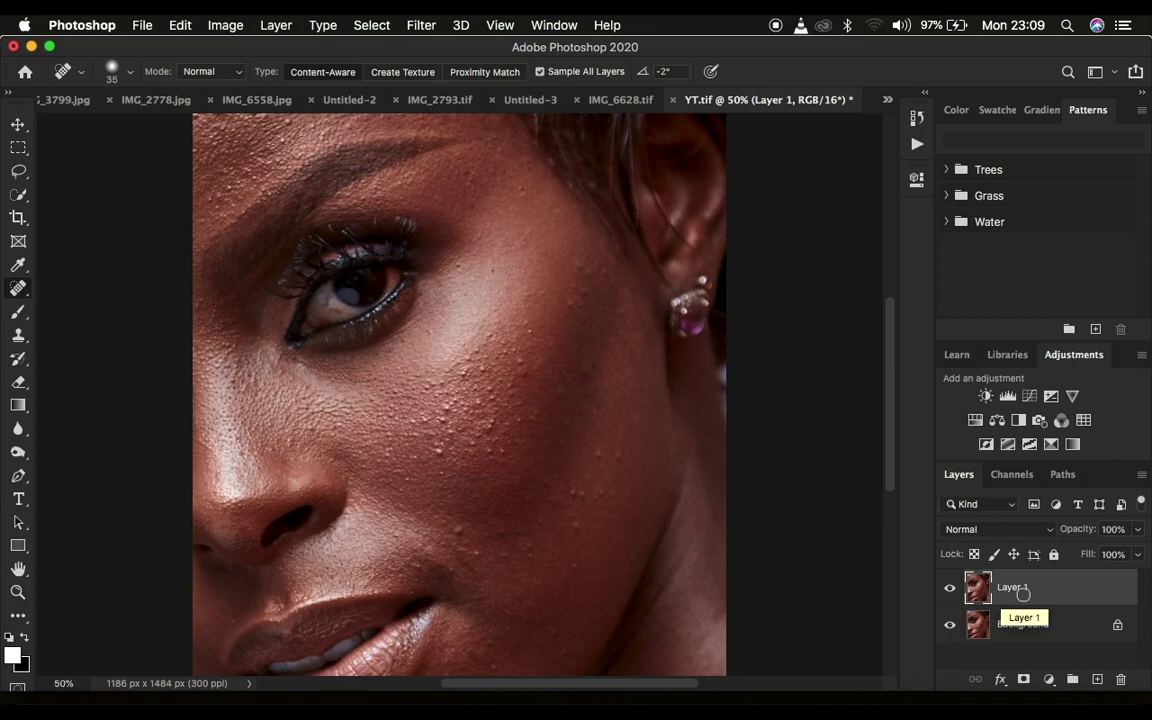
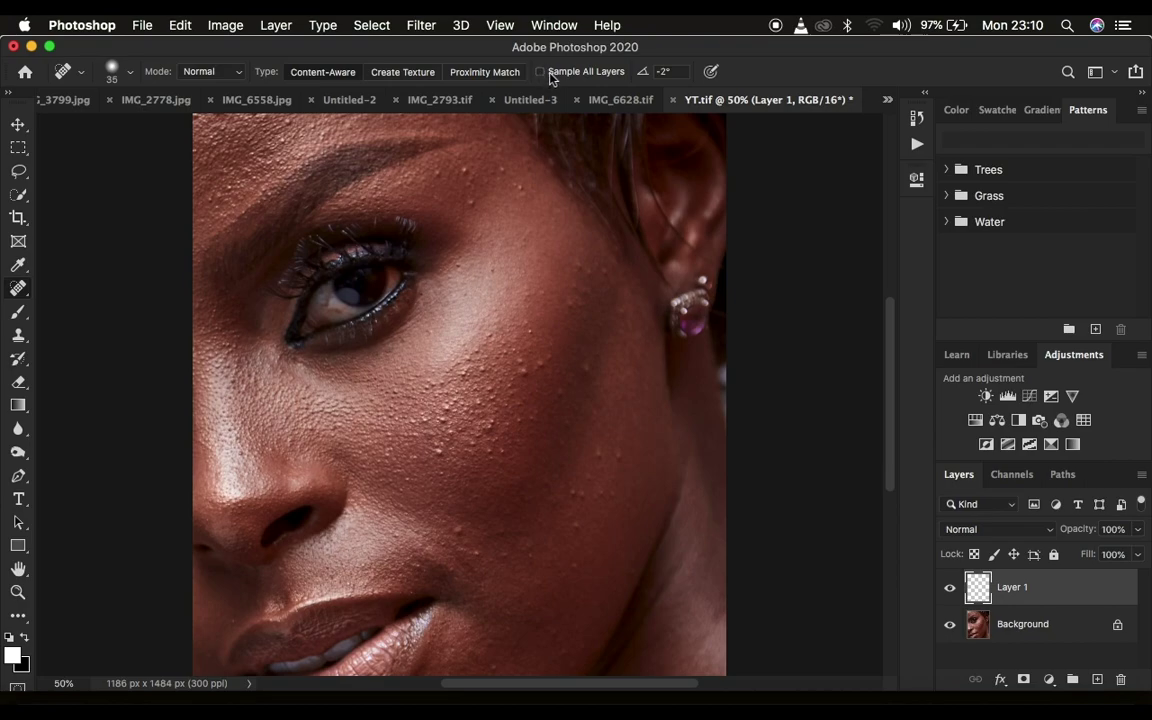
Try healing a lower-cheek blemish on the empty layer with Sample All Layers switched, and delete the layer.
click(541, 72)
click(620, 458)
click(540, 72)
key(BackSpace)
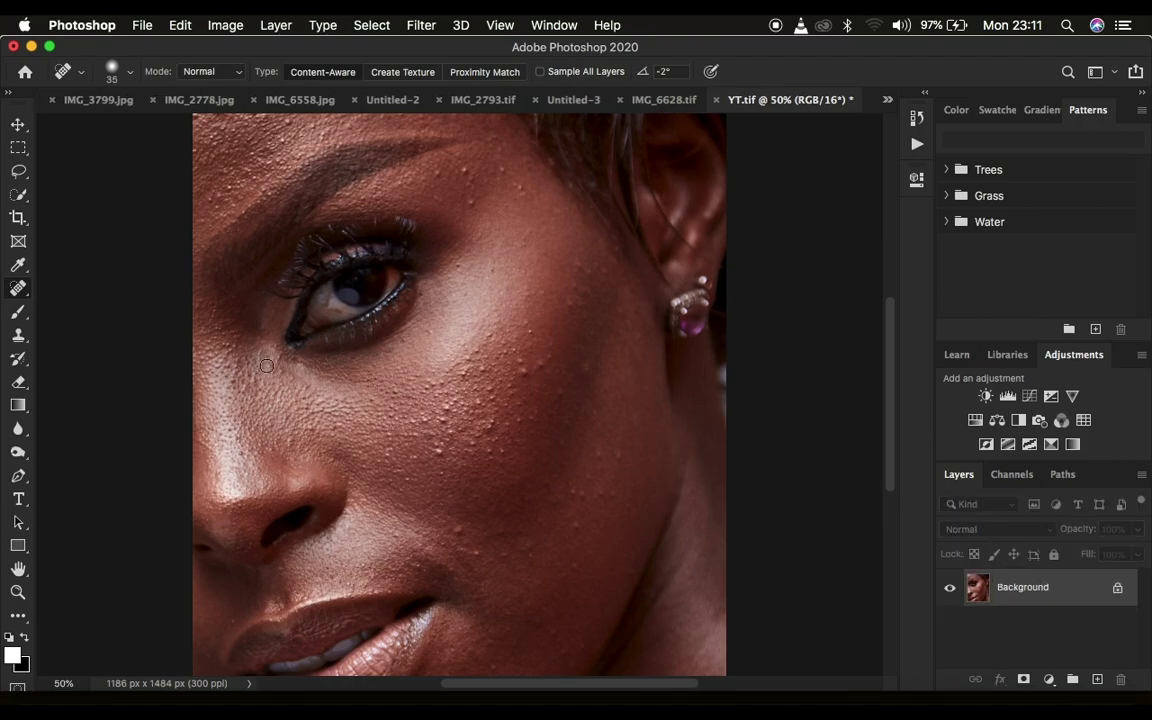
Switch to the Healing Brush and duplicate the Background layer.
click(25, 297)
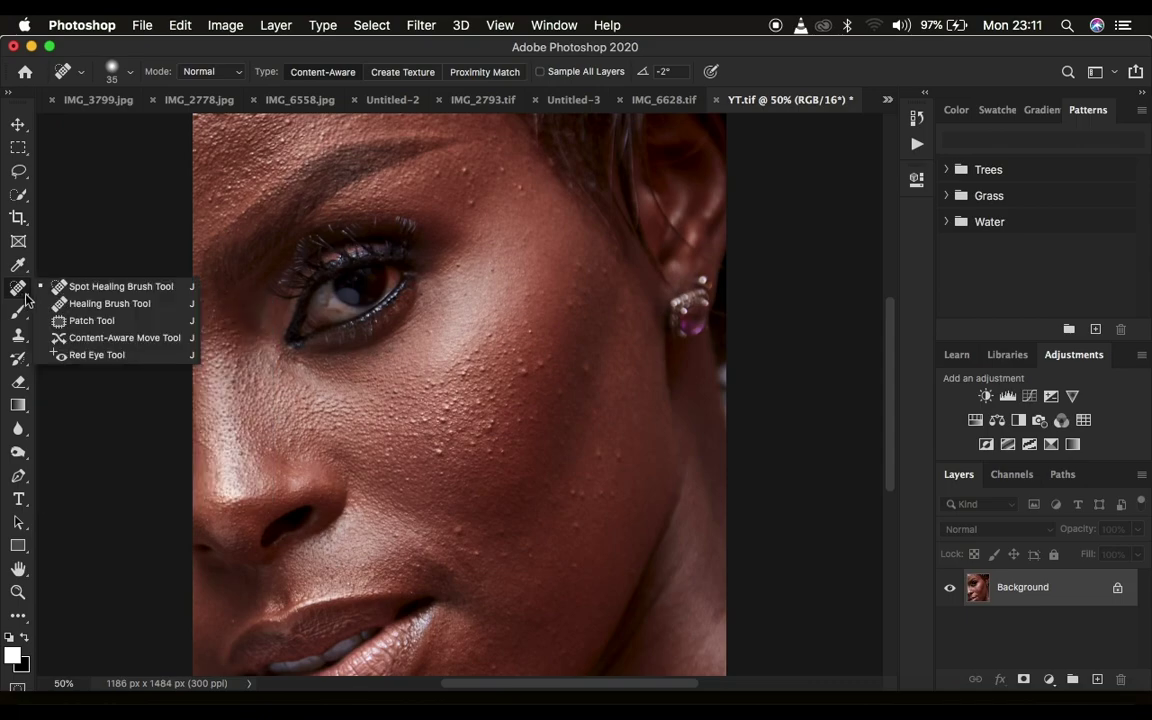
click(76, 302)
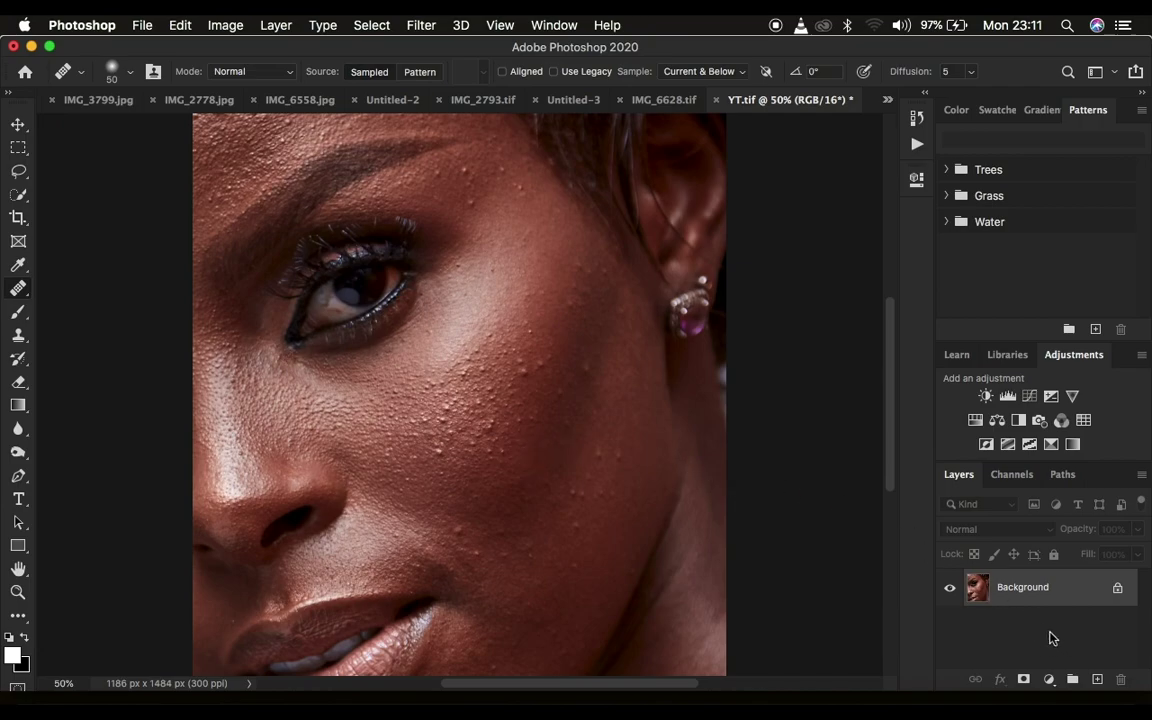
key(super+j)
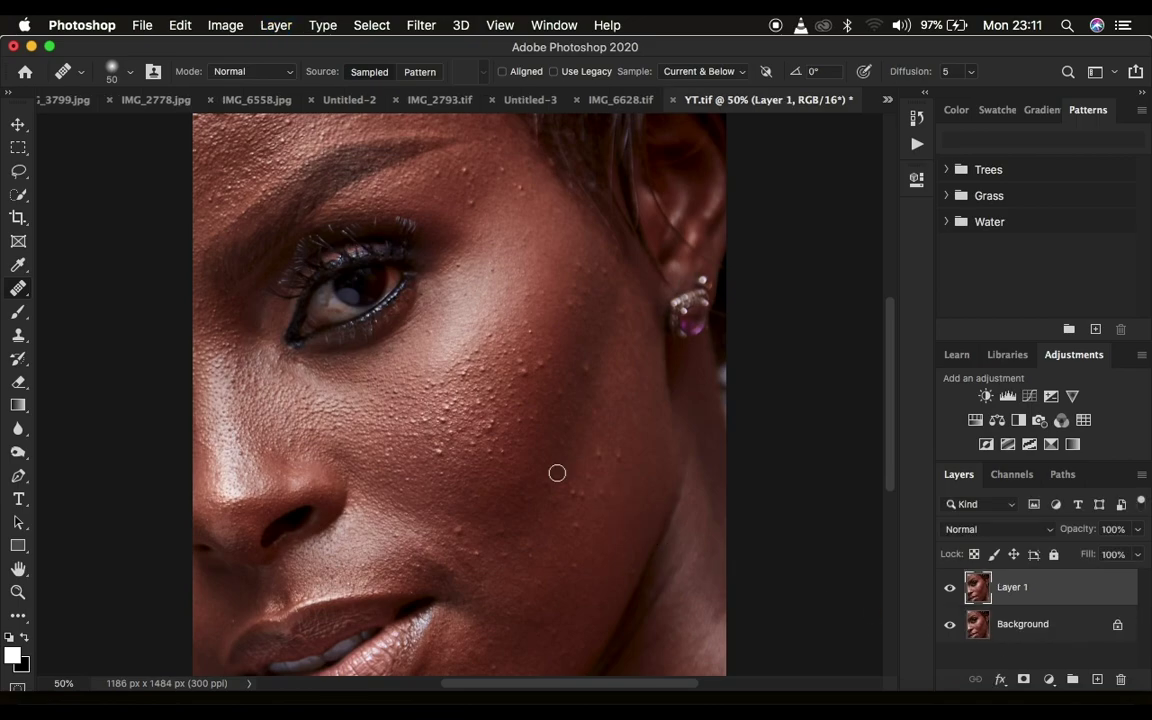
Set the Healing Brush size to 35 px for retouching the cheek.
key(super+equal)
key(super+equal)
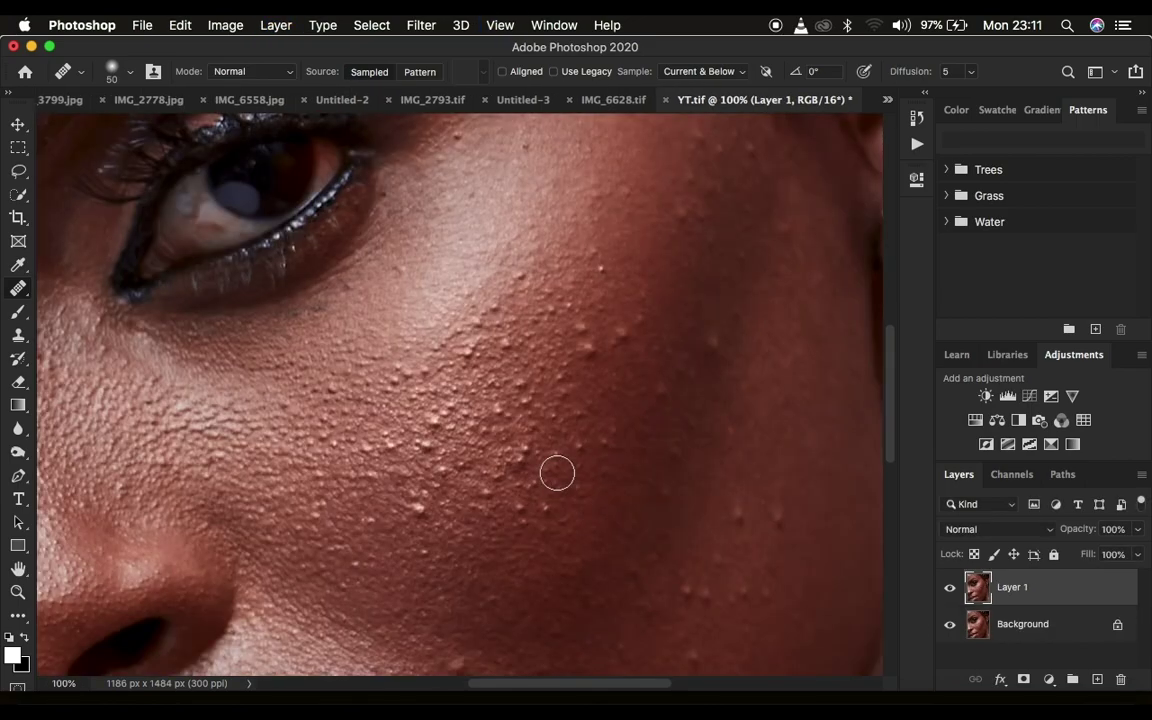
key(bracketleft)
key(bracketleft)
key(bracketleft)
key(bracketright)
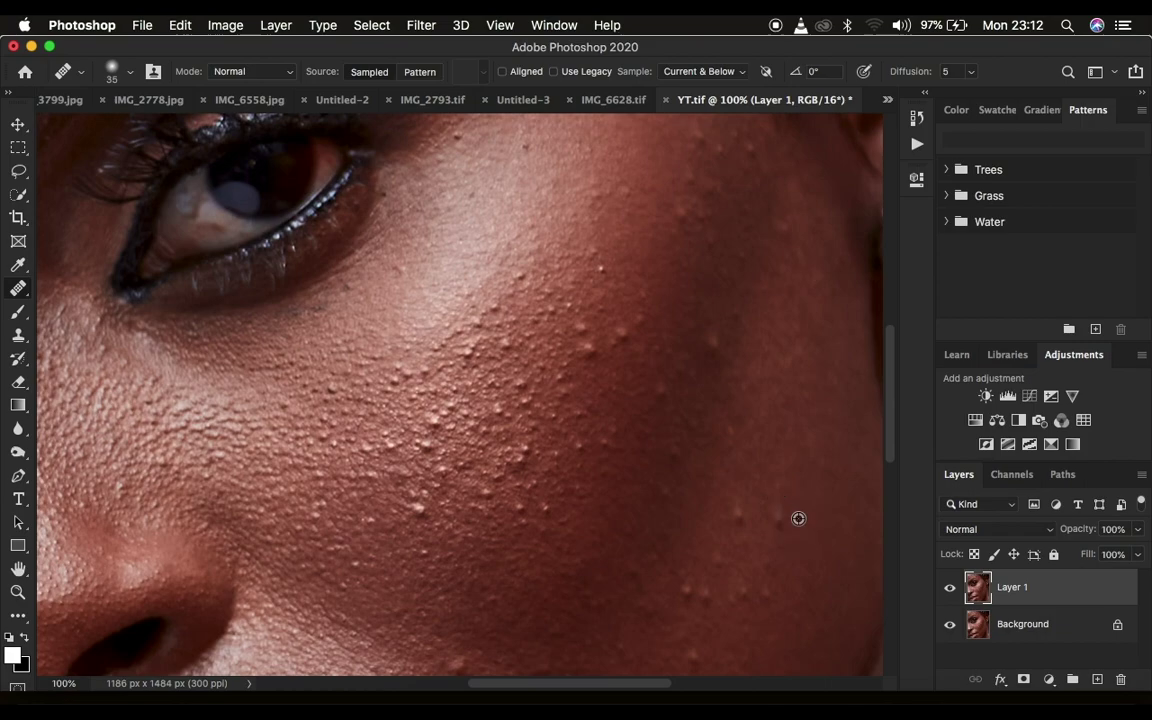
Heal the two lower-cheek blemishes on the duplicate layer with the Healing Brush sampling Current & Below.
click(690, 72)
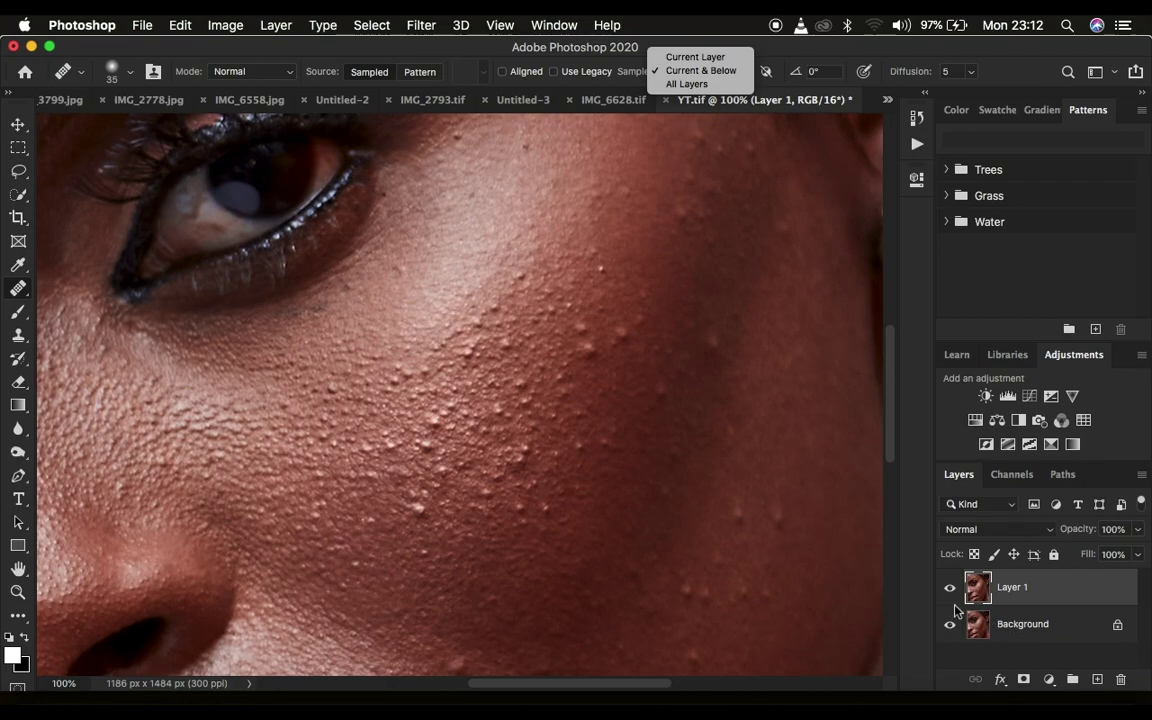
click(799, 522)
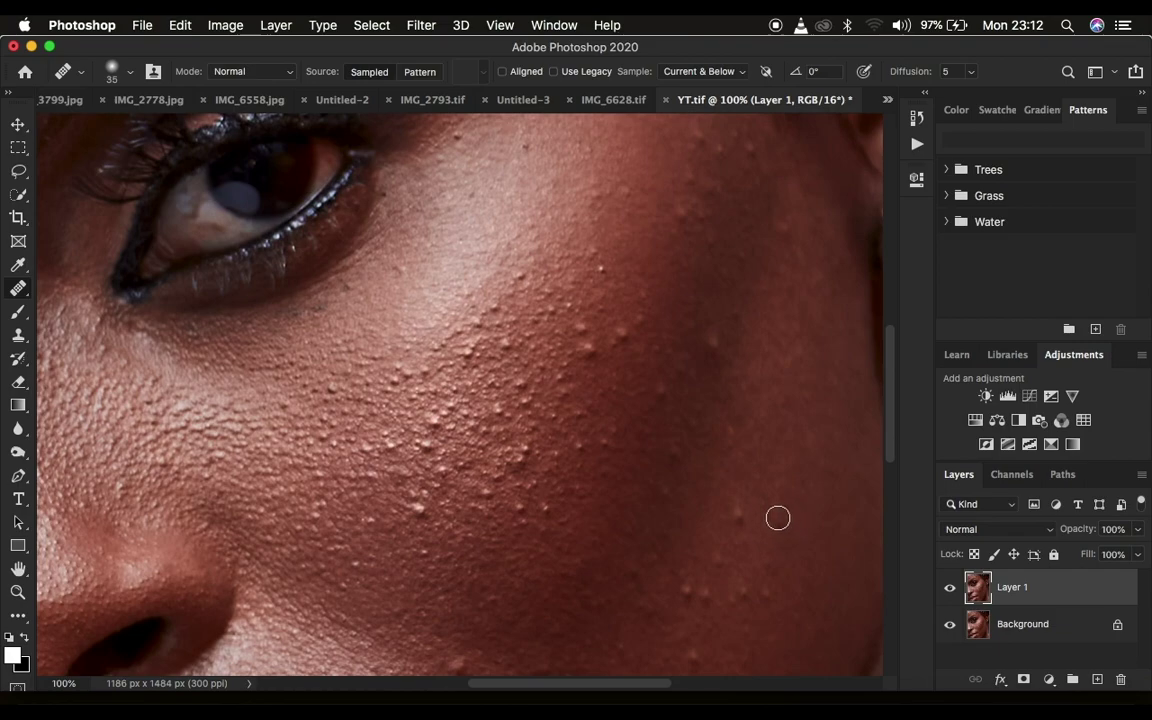
click(802, 523)
click(789, 496)
click(805, 555)
click(690, 71)
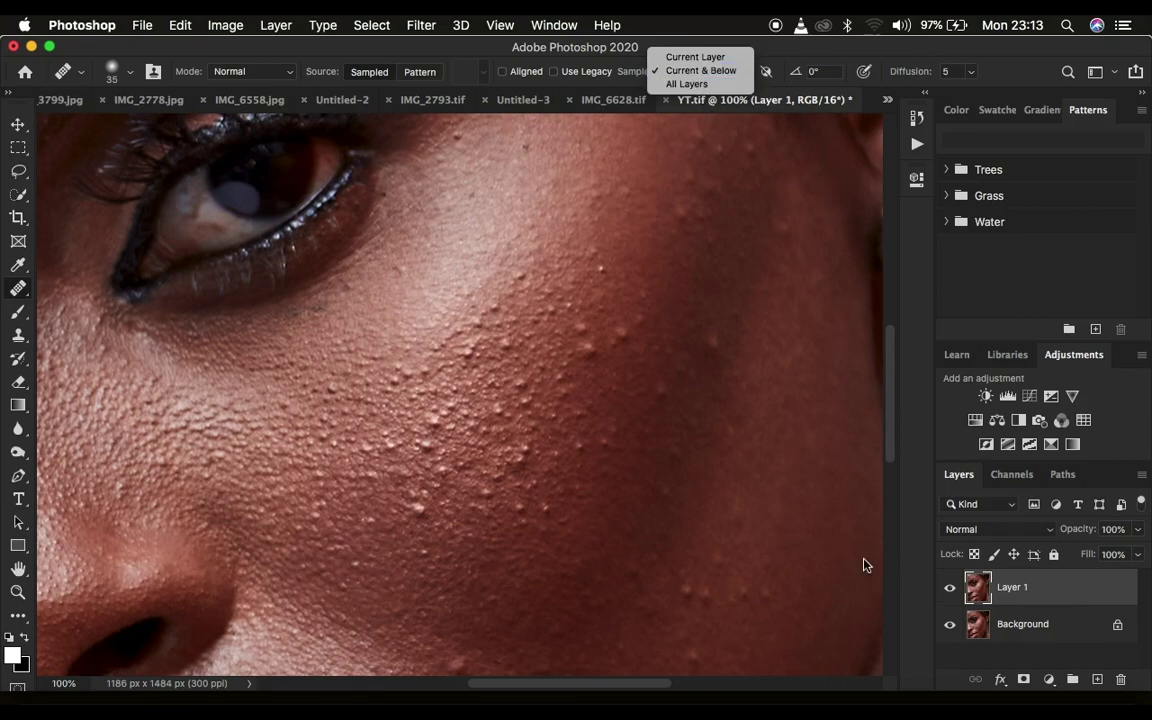
click(787, 472)
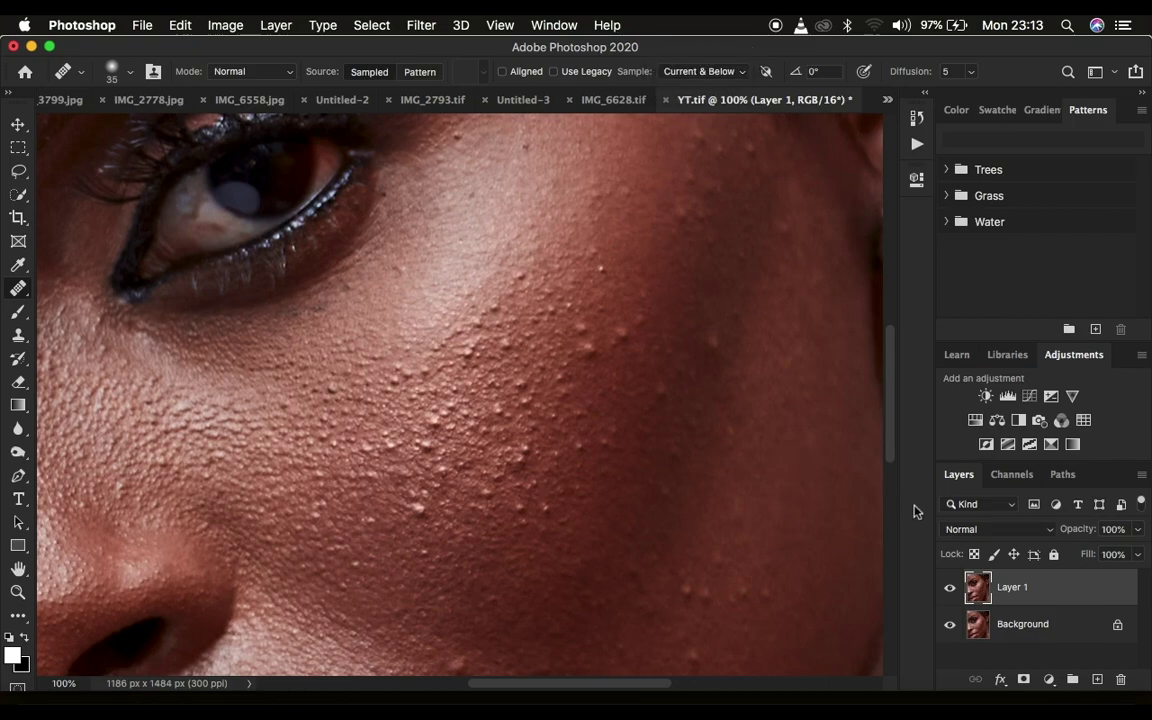
Replace the duplicate layer with a new empty layer and heal the lower-cheek blemishes on it, sampling Current & Below.
key(BackSpace)
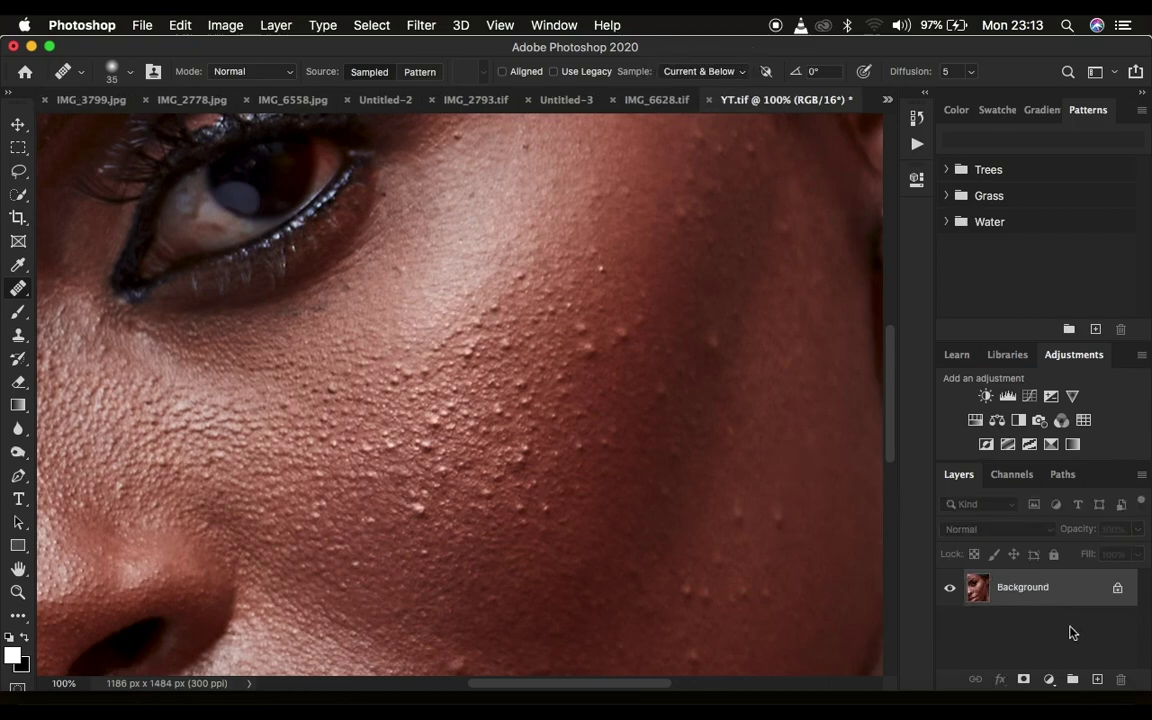
click(1099, 680)
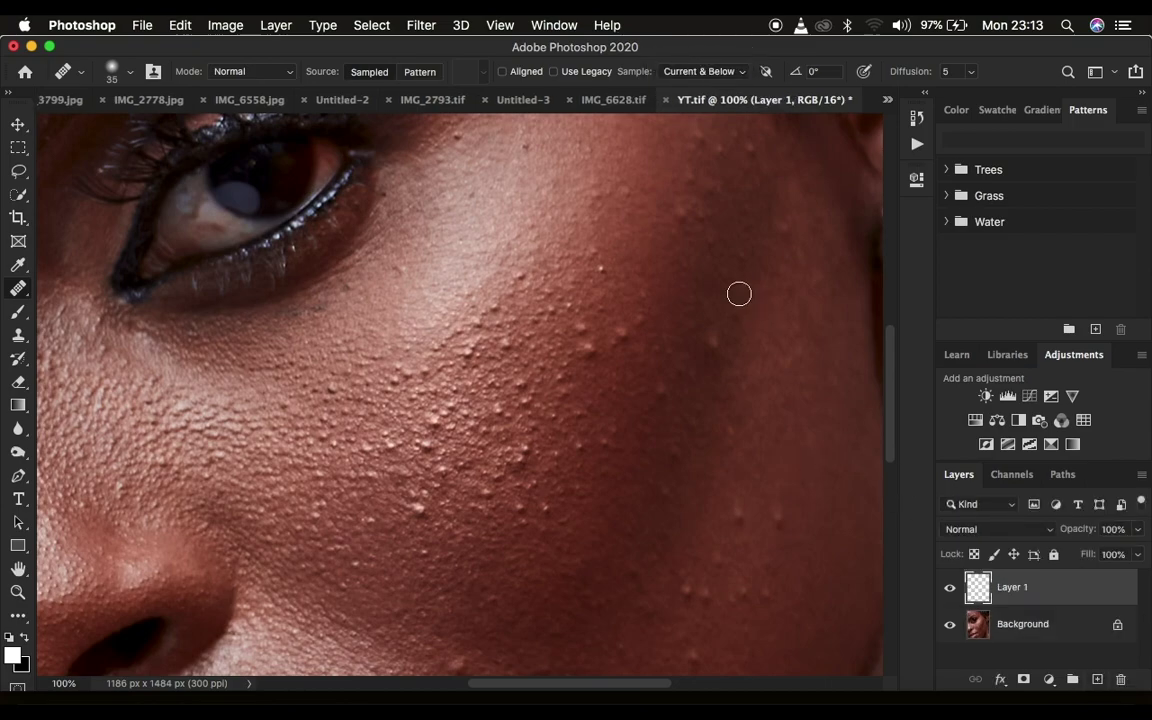
click(697, 71)
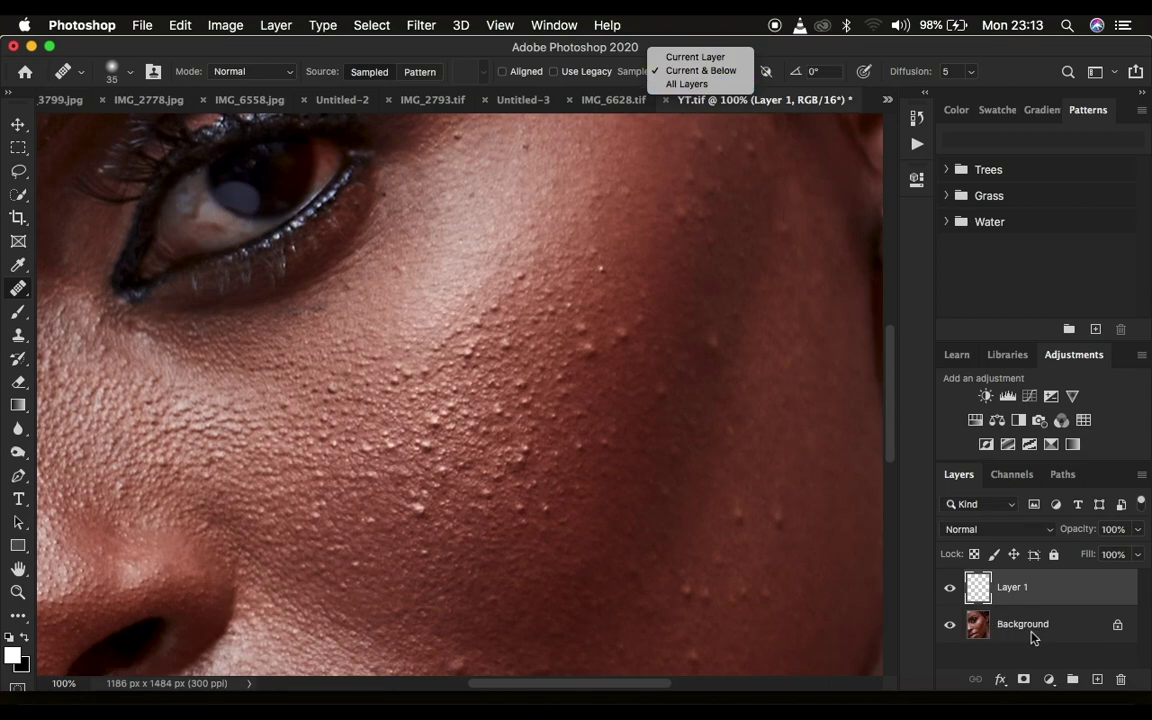
click(800, 478)
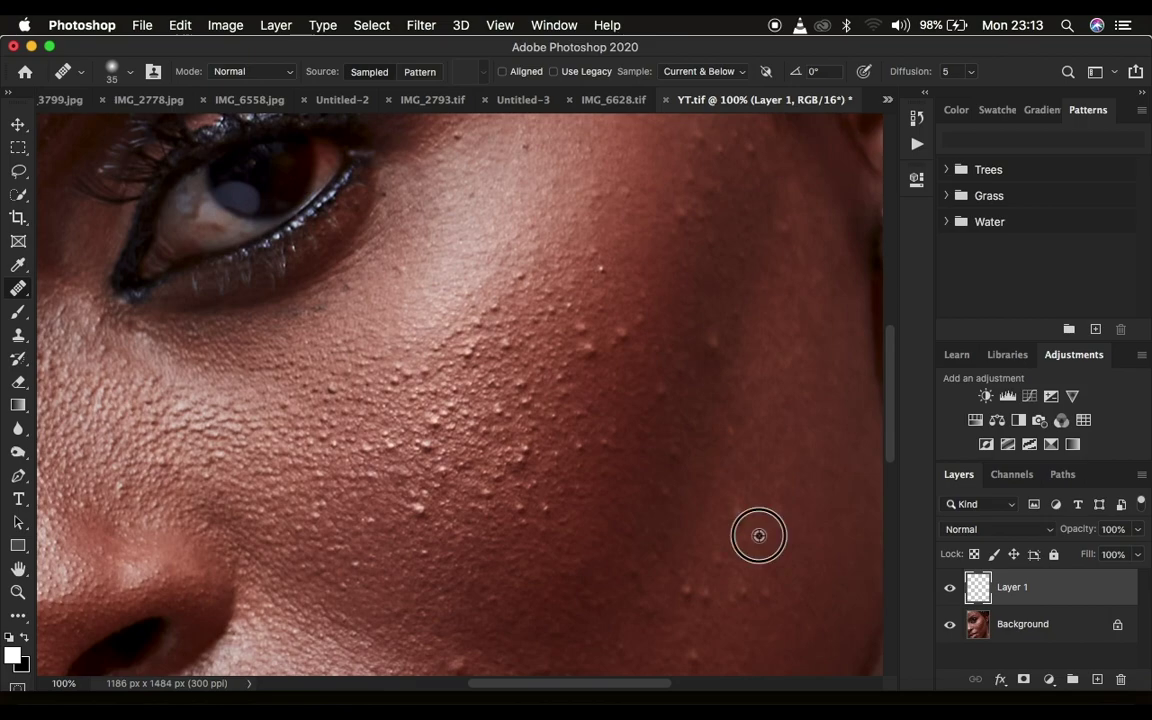
alt+click(793, 586)
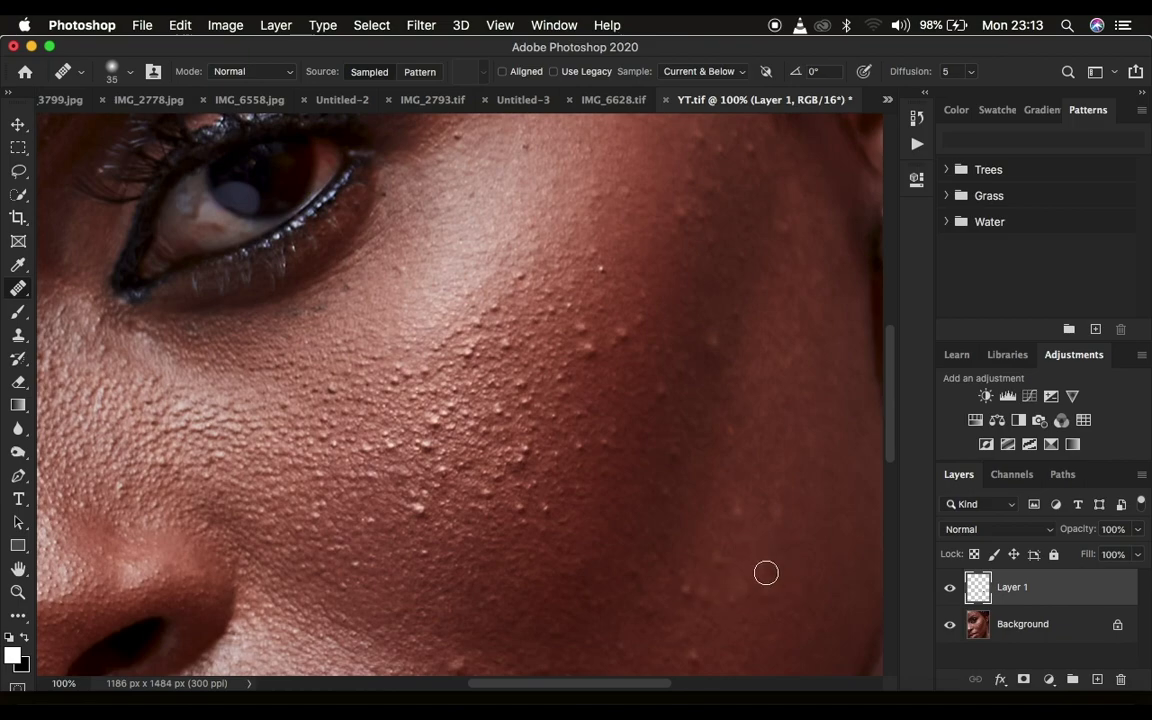
Toggle the visibility of Layer 1 and Background to inspect the healing strokes, and delete Layer 1.
click(950, 596)
click(950, 590)
click(950, 626)
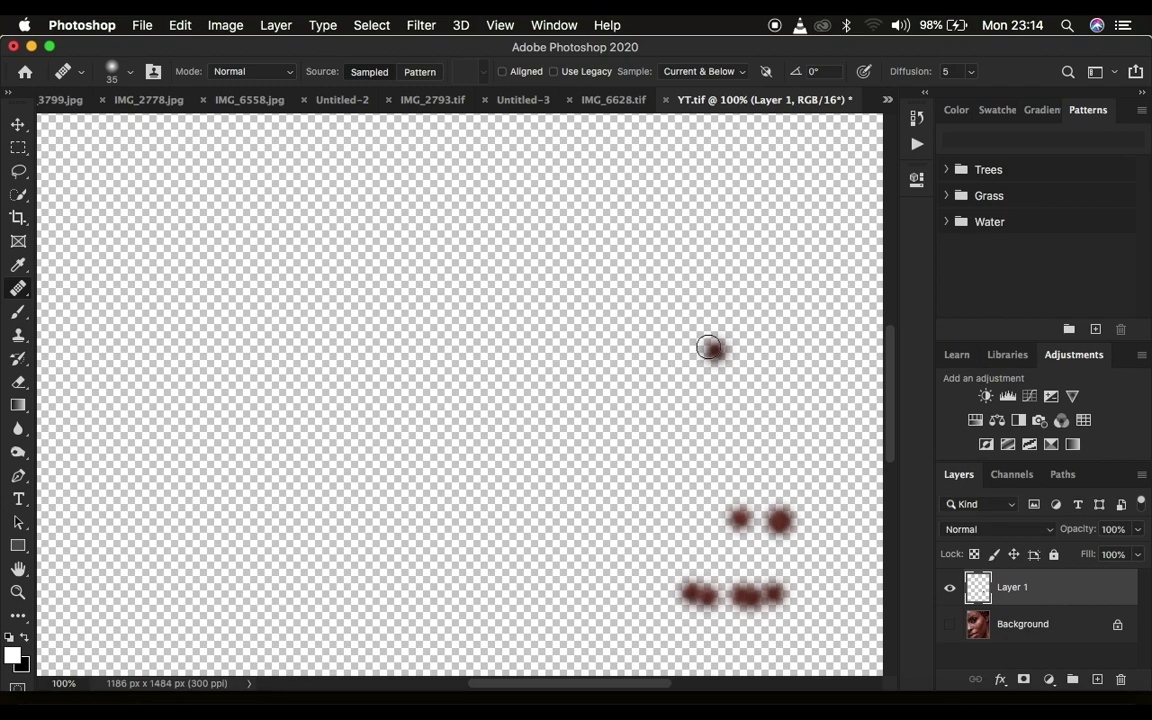
click(950, 626)
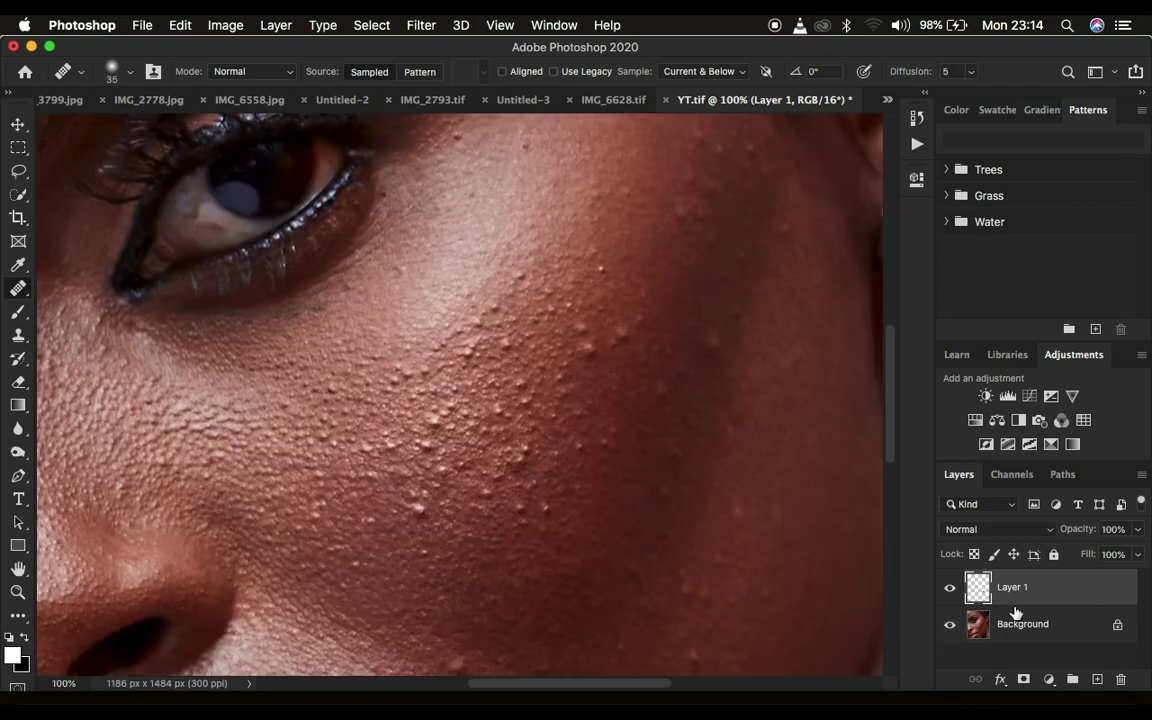
key(Delete)
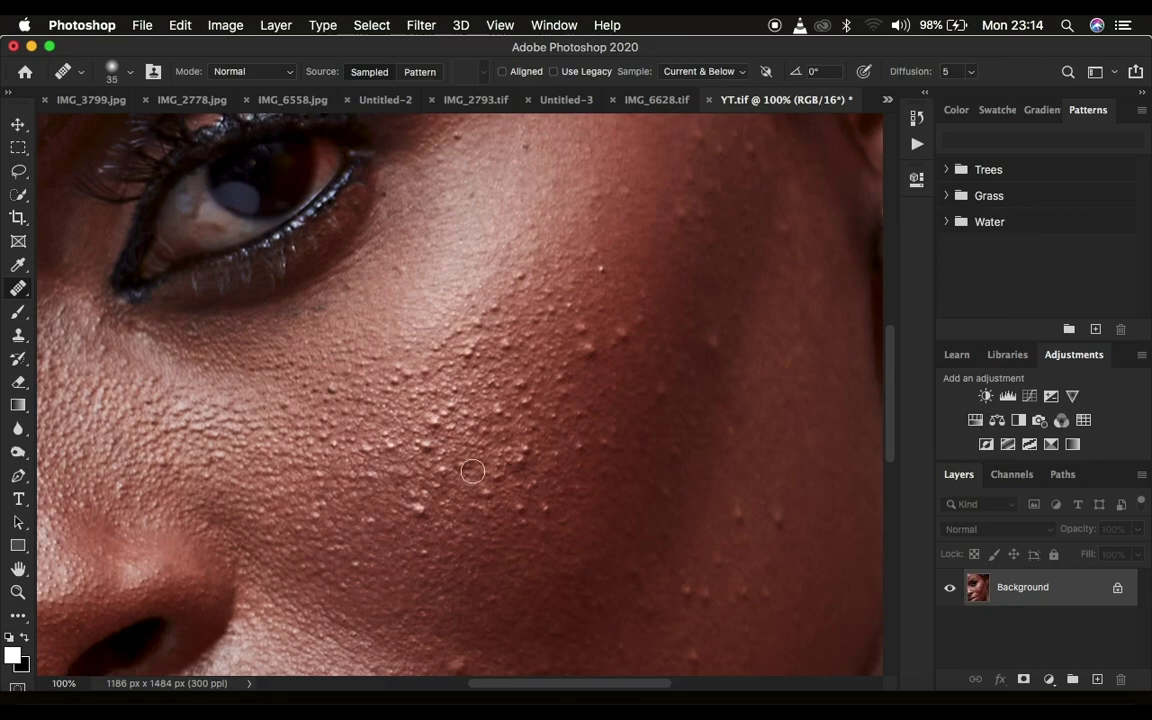
Switch to the Patch tool and duplicate the Background layer.
click(19, 291)
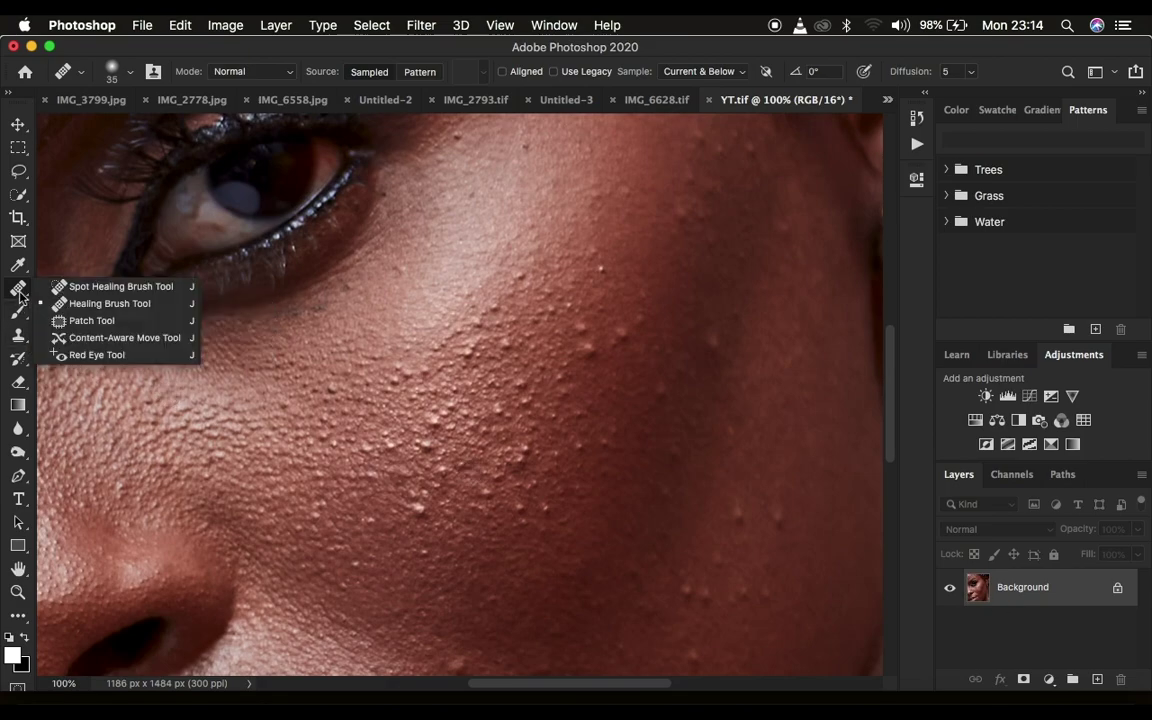
click(89, 322)
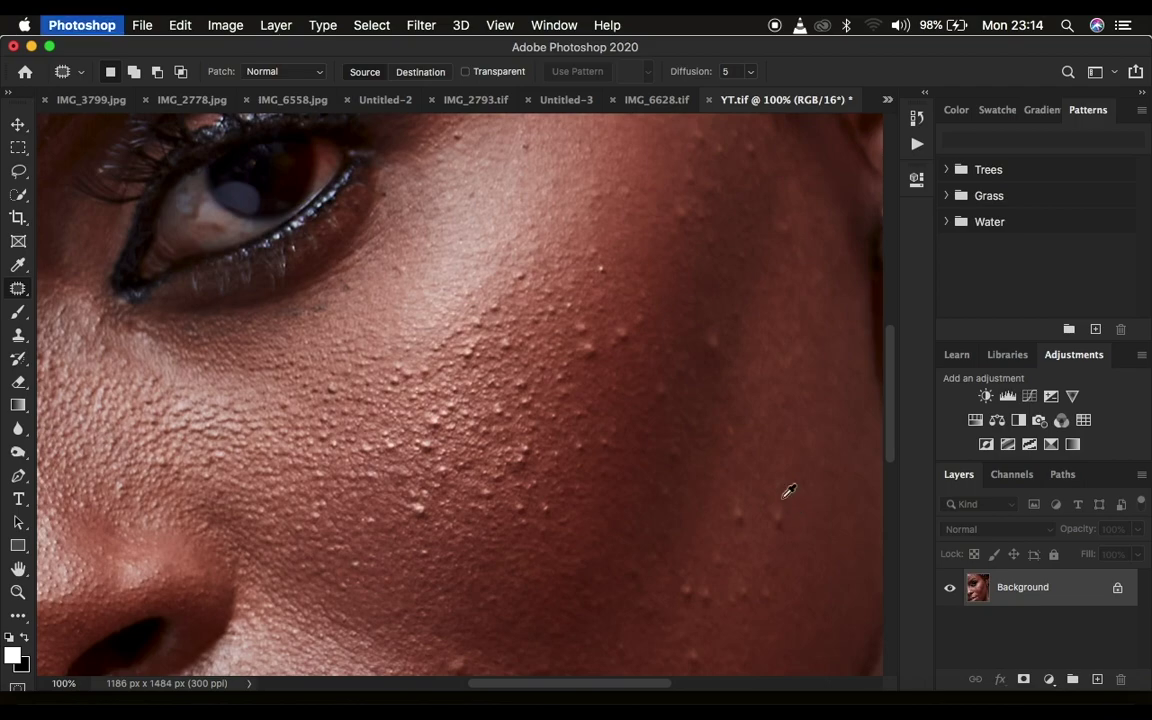
key(super+k)
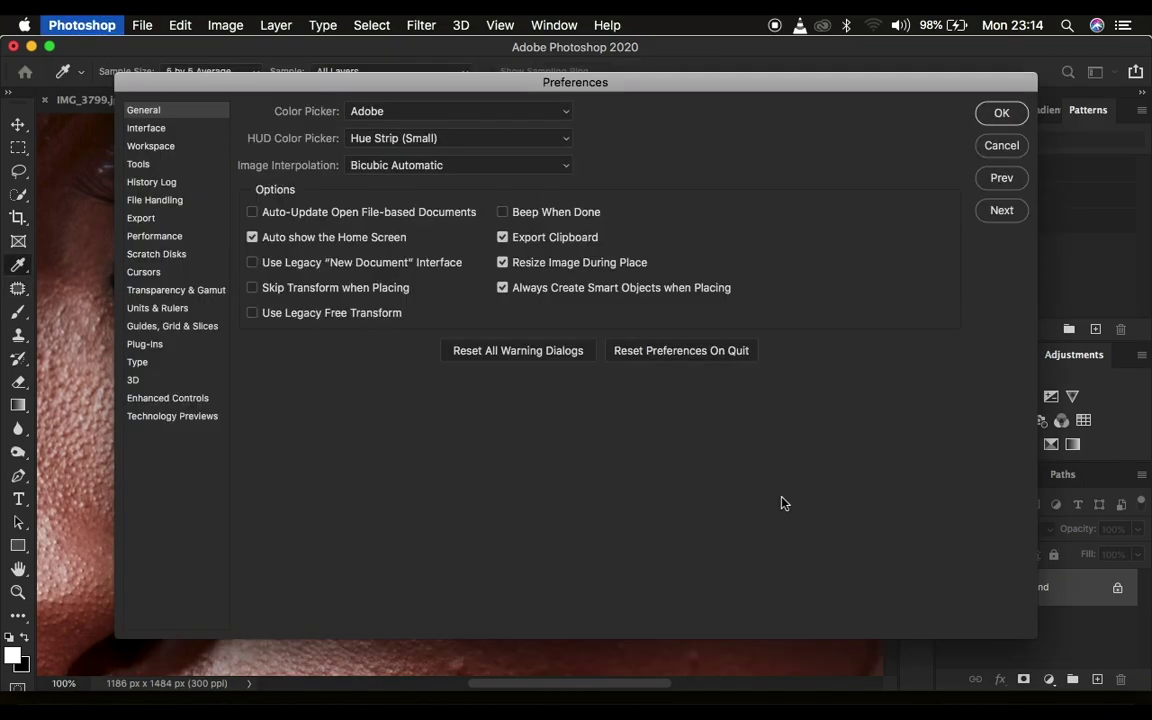
click(1002, 147)
key(super+j)
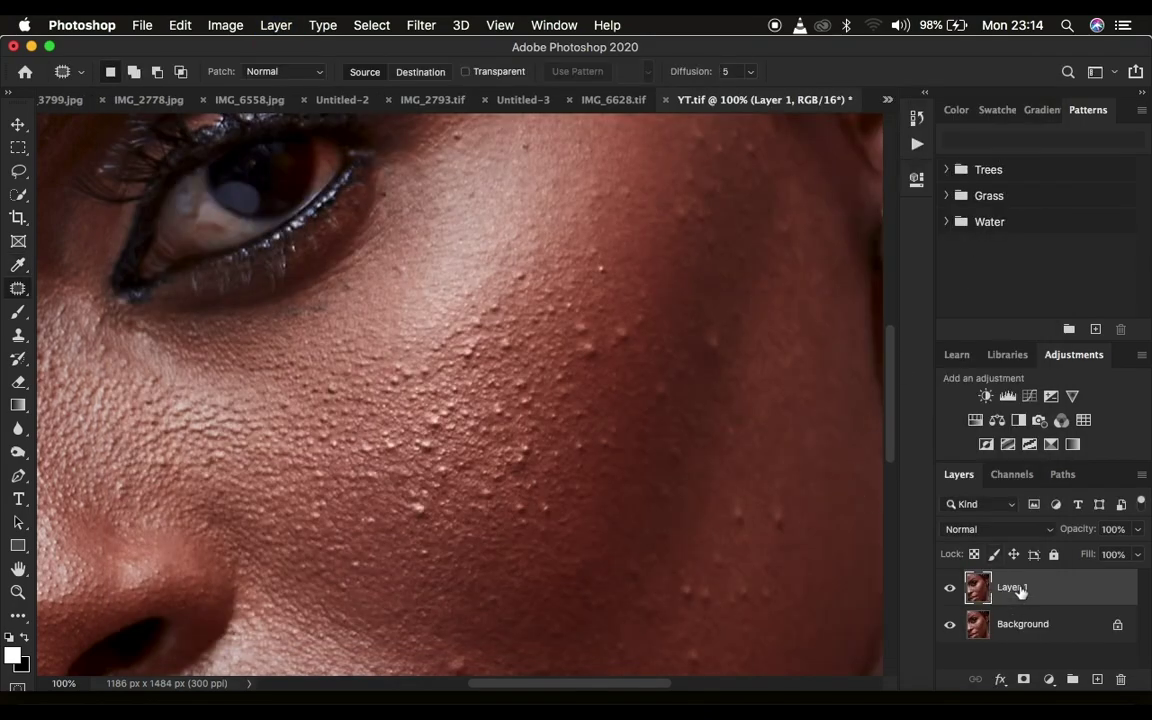
Patch the small lower-cheek blemishes on Layer 1 one by one with nearby clean skin, clearing each selection.
click(778, 509)
mouse_move(778, 509)
mouse_down()
mouse_move(771, 519)
mouse_move(784, 532)
mouse_move(782, 504)
mouse_move(769, 525)
mouse_move(786, 541)
mouse_up()
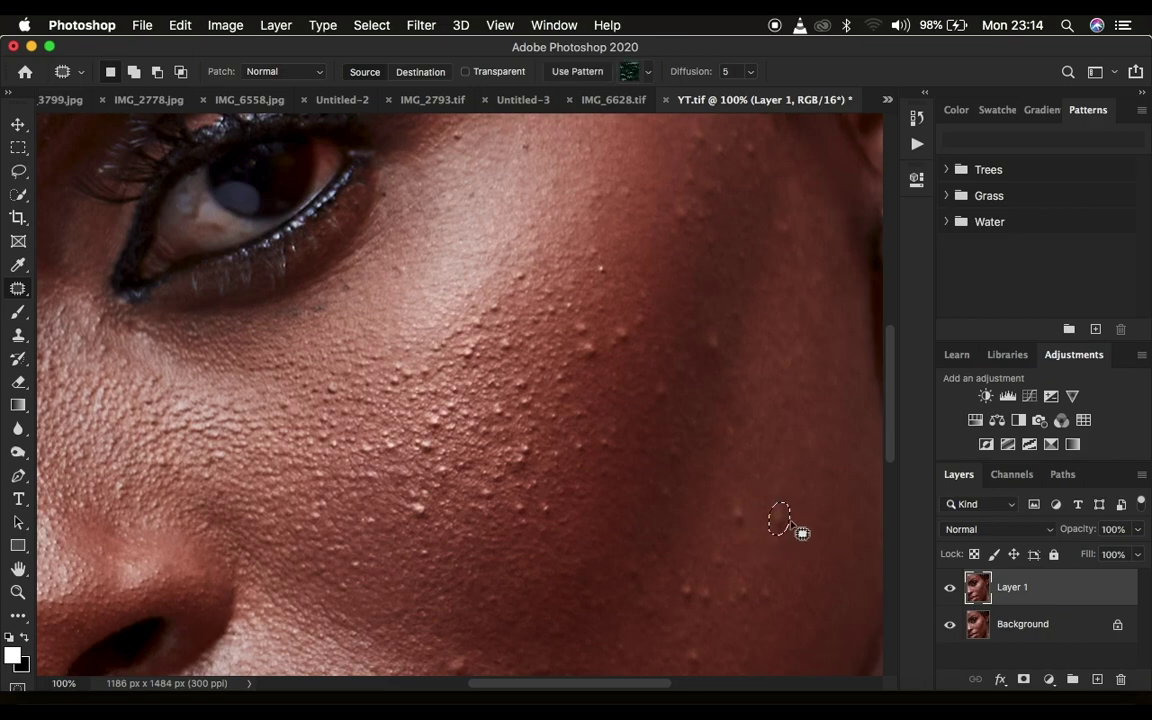
drag(787, 520, 765, 496)
key(super+d)
mouse_move(765, 570)
mouse_down()
mouse_move(771, 607)
mouse_move(764, 584)
mouse_move(800, 587)
mouse_move(742, 594)
mouse_move(751, 566)
mouse_move(725, 558)
mouse_move(740, 563)
mouse_move(743, 537)
mouse_up()
key(super+d)
key(super+d)
mouse_move(714, 594)
mouse_down()
mouse_move(707, 609)
mouse_move(729, 568)
mouse_up()
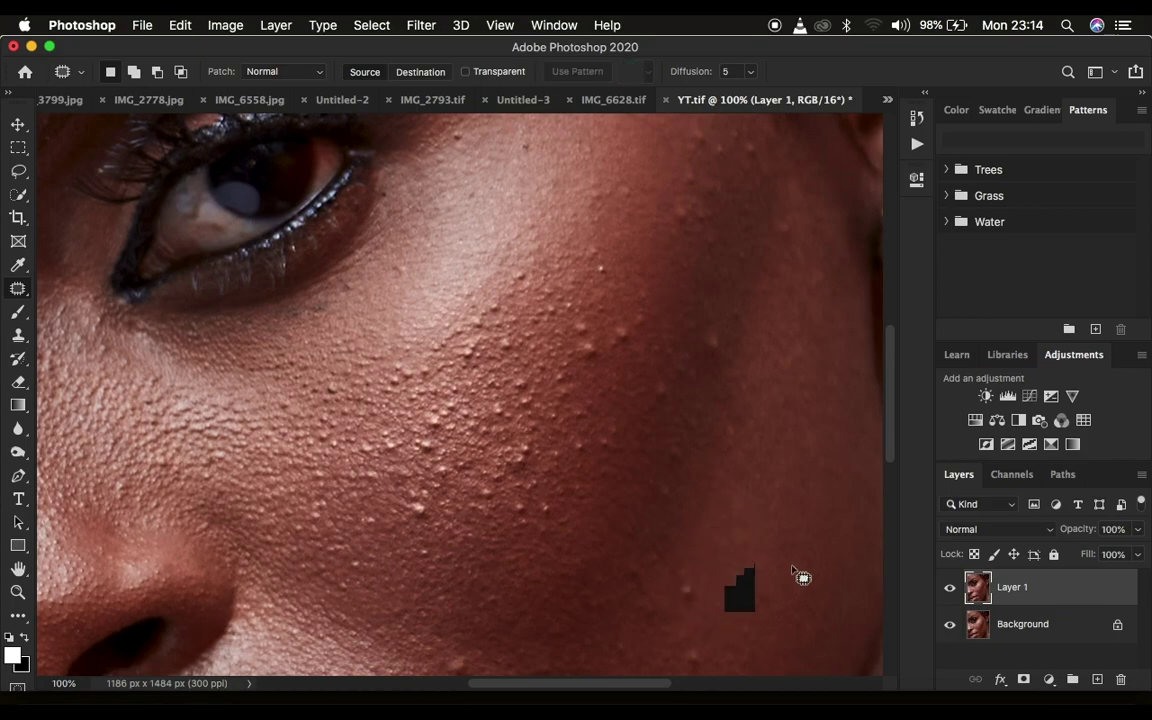
Hide Layer 1 to compare the patched skin with the original, and delete the layer.
click(949, 590)
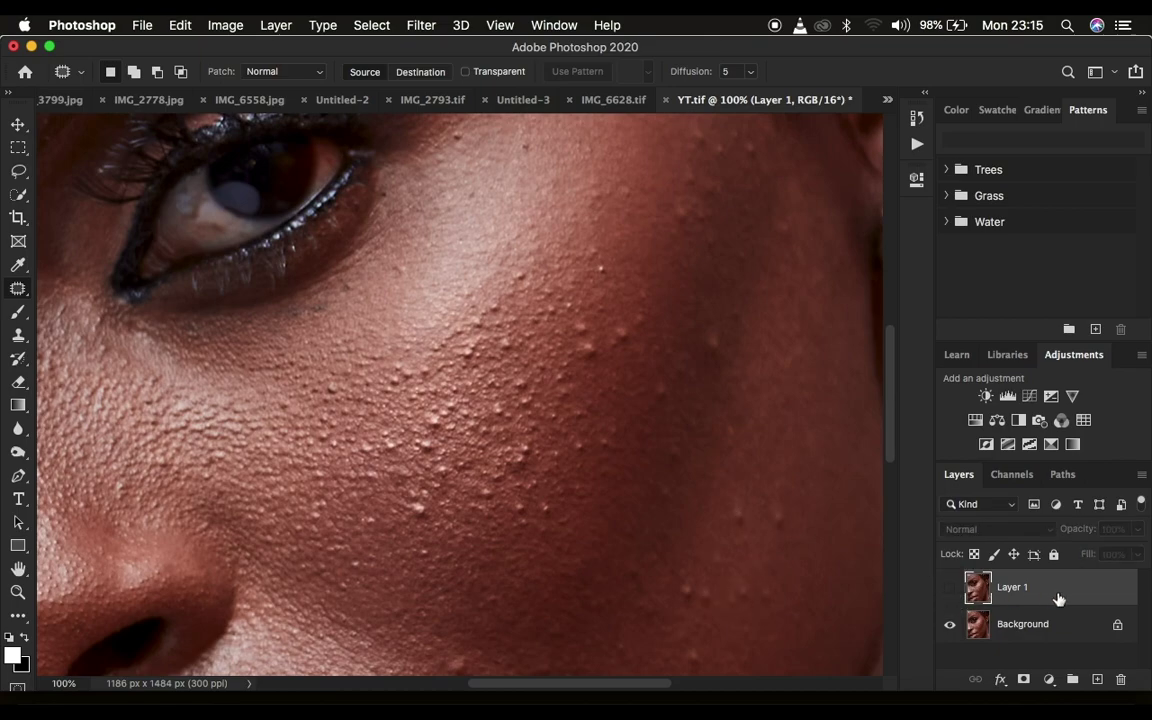
key(Delete)
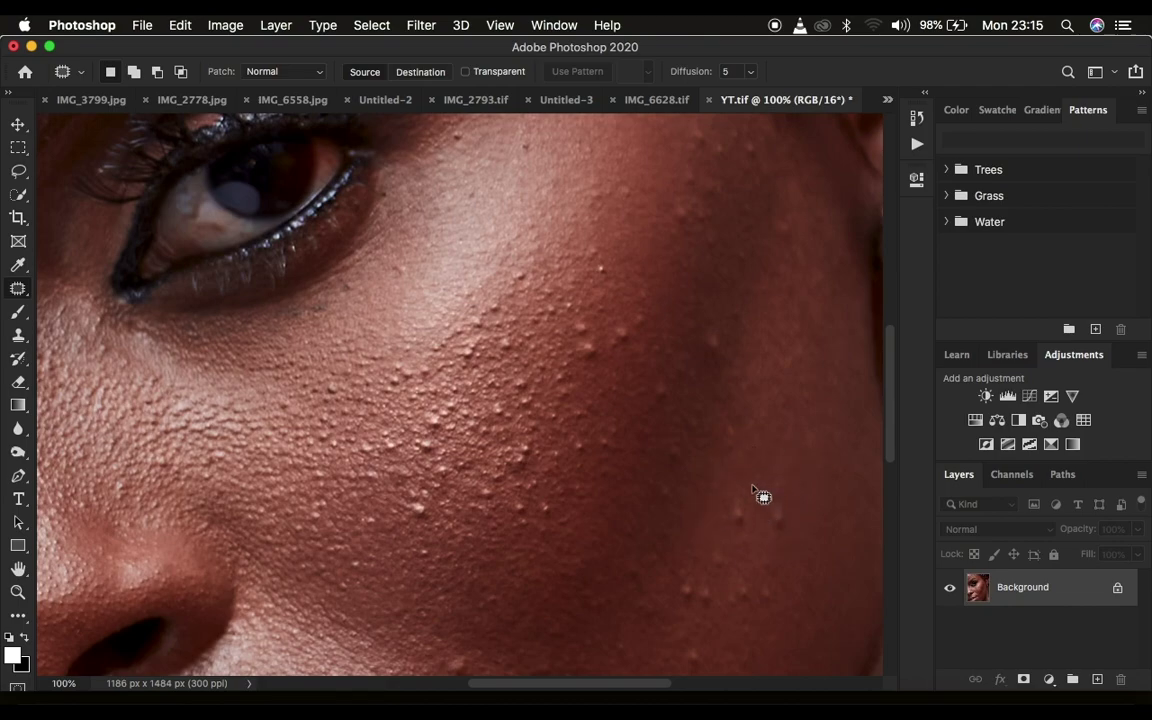
Run the FS 16 BIT action with a Gaussian Blur radius of 7.0 pixels and select the HIGH FREQ layer.
click(917, 145)
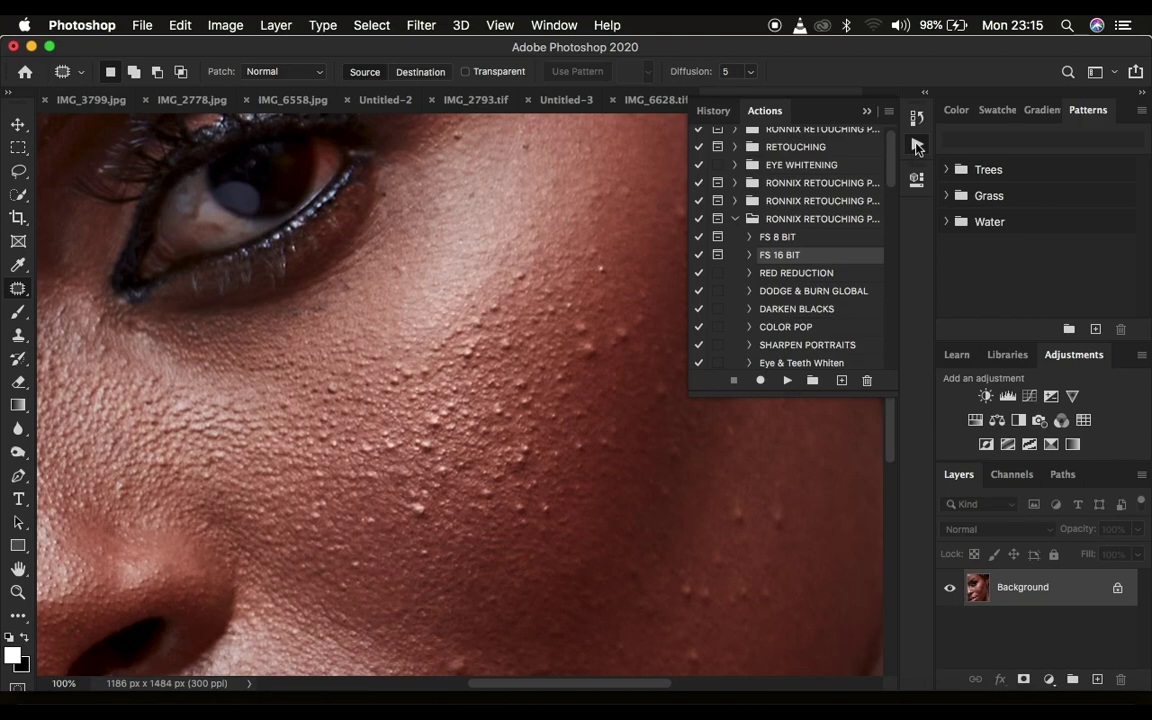
click(788, 380)
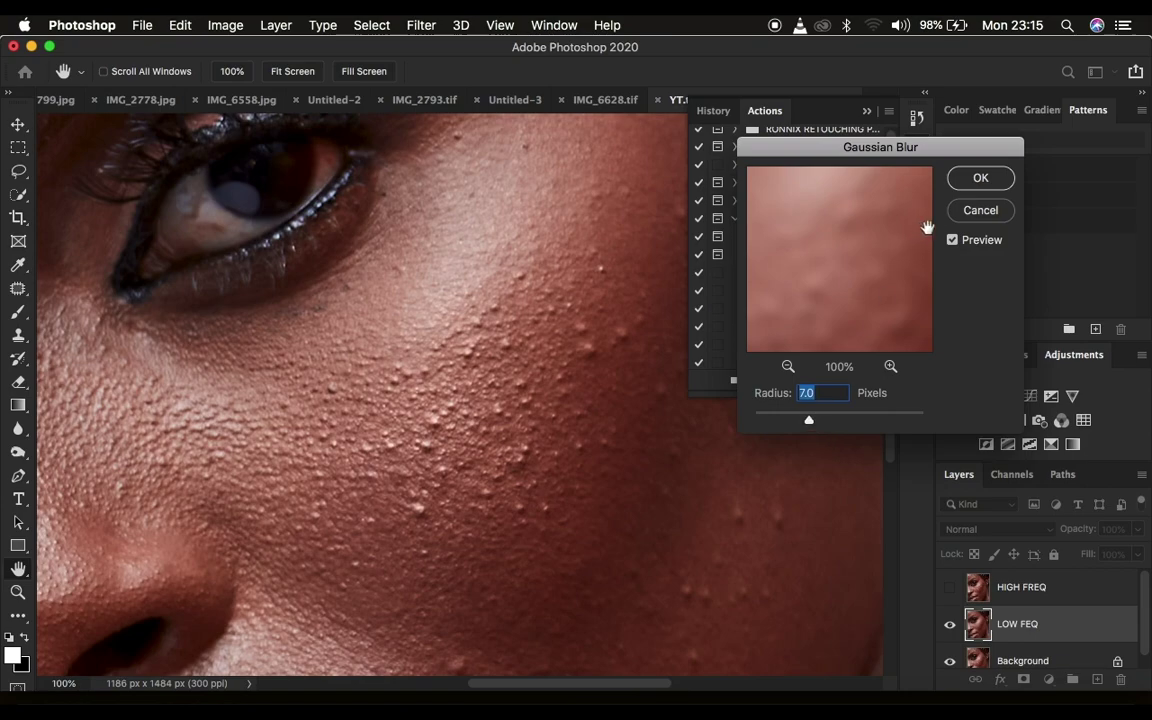
click(968, 180)
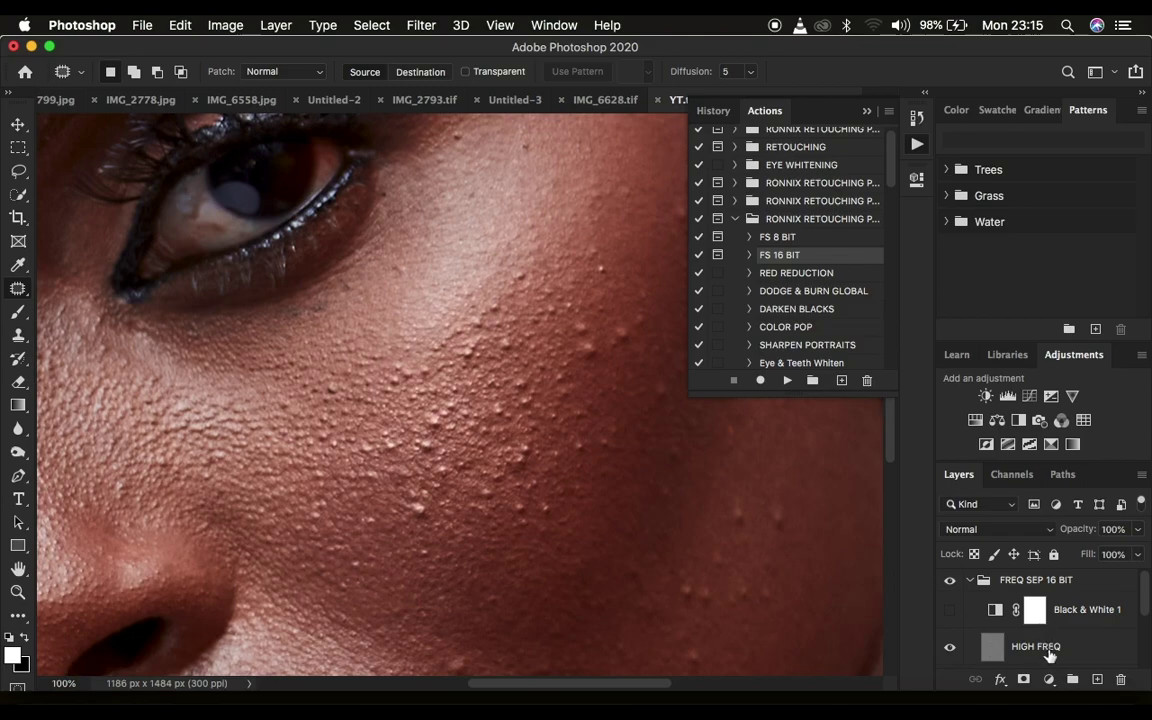
click(867, 112)
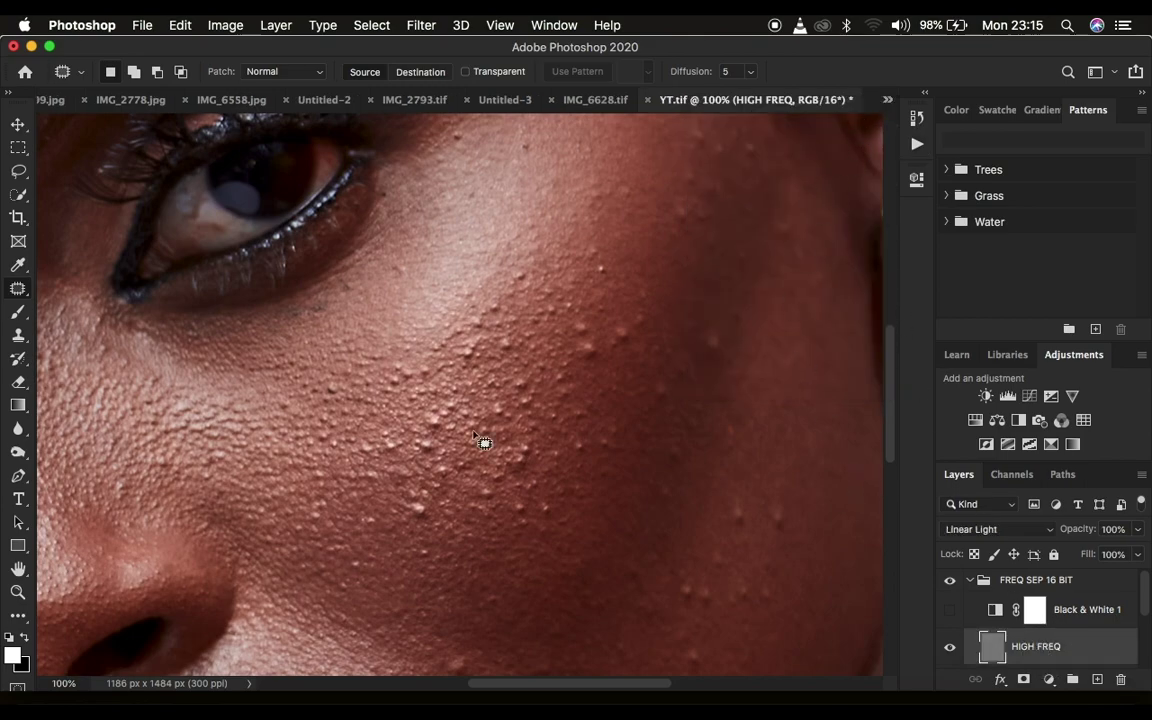
Choose the Clone Stamp tool, check its brush settings and set it to sample the Current Layer.
click(19, 336)
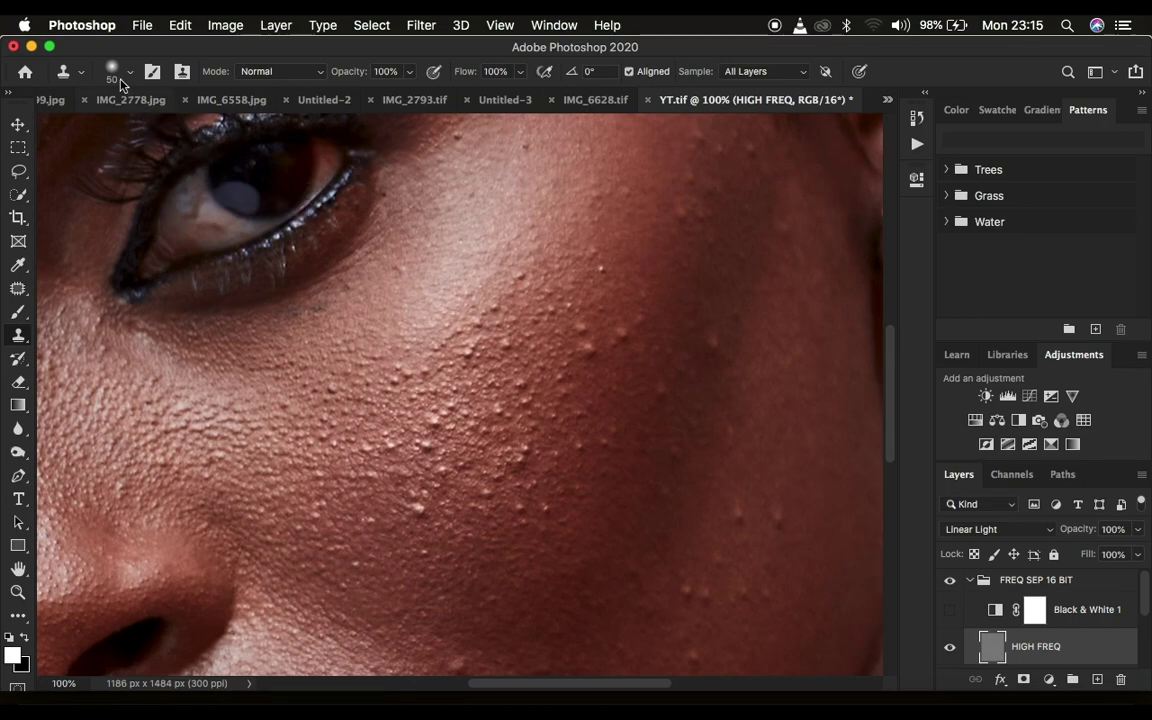
click(81, 76)
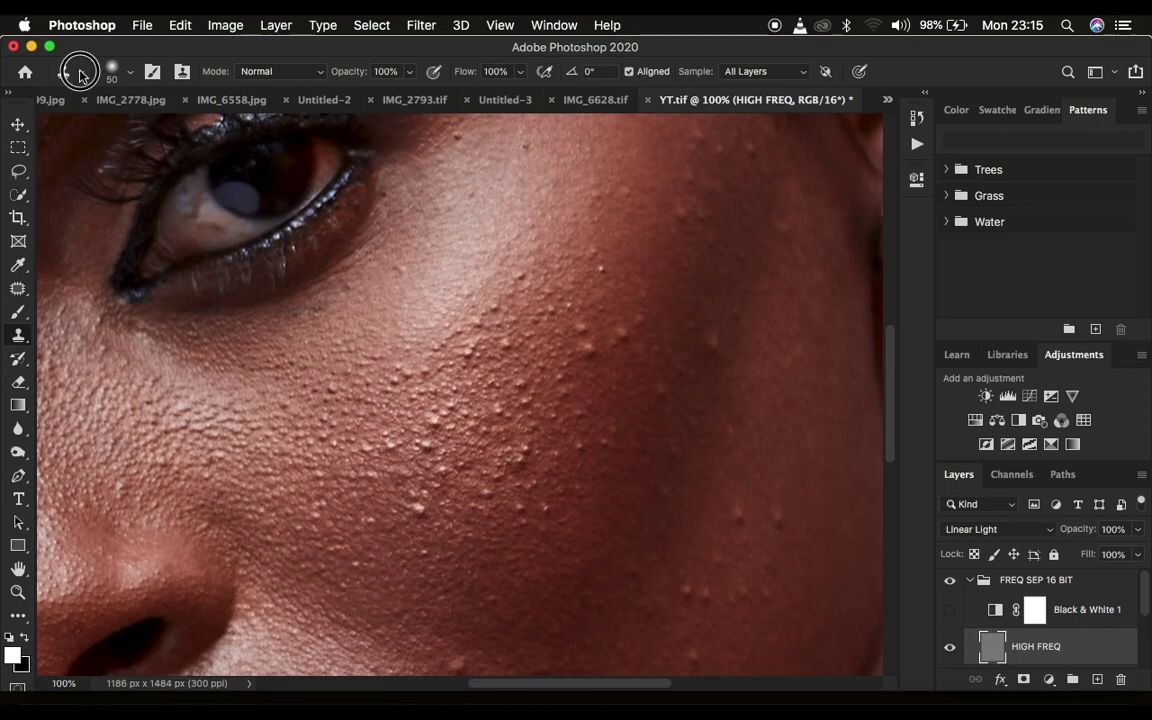
click(129, 74)
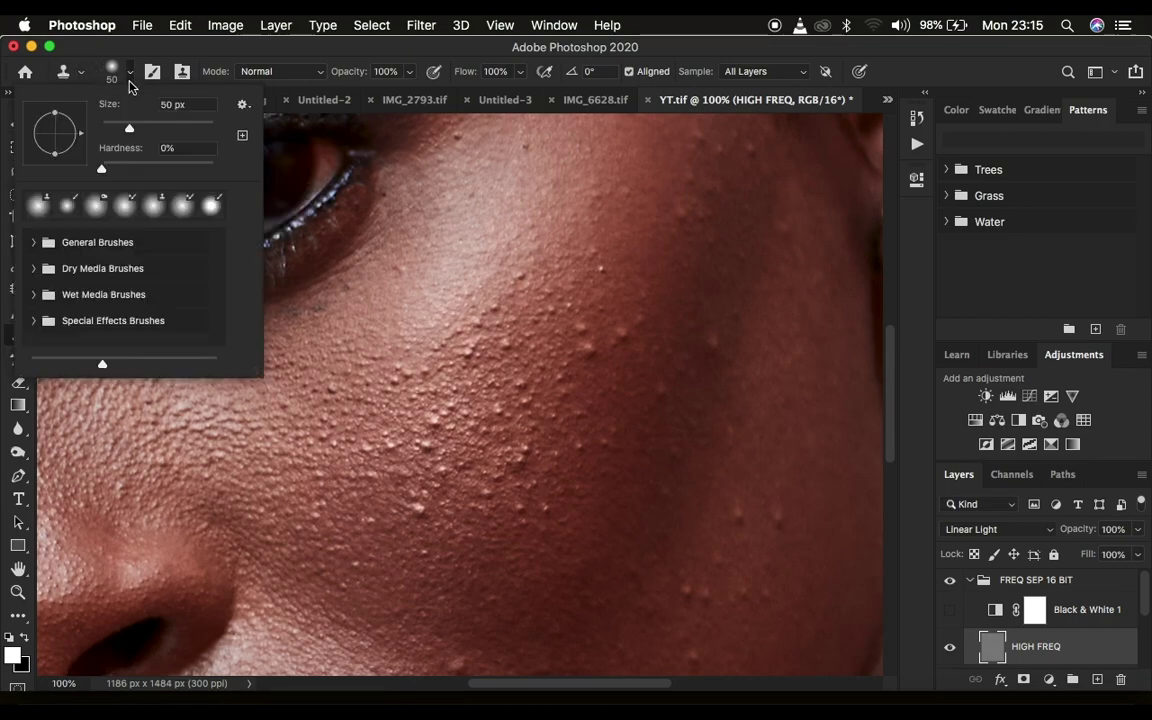
click(130, 77)
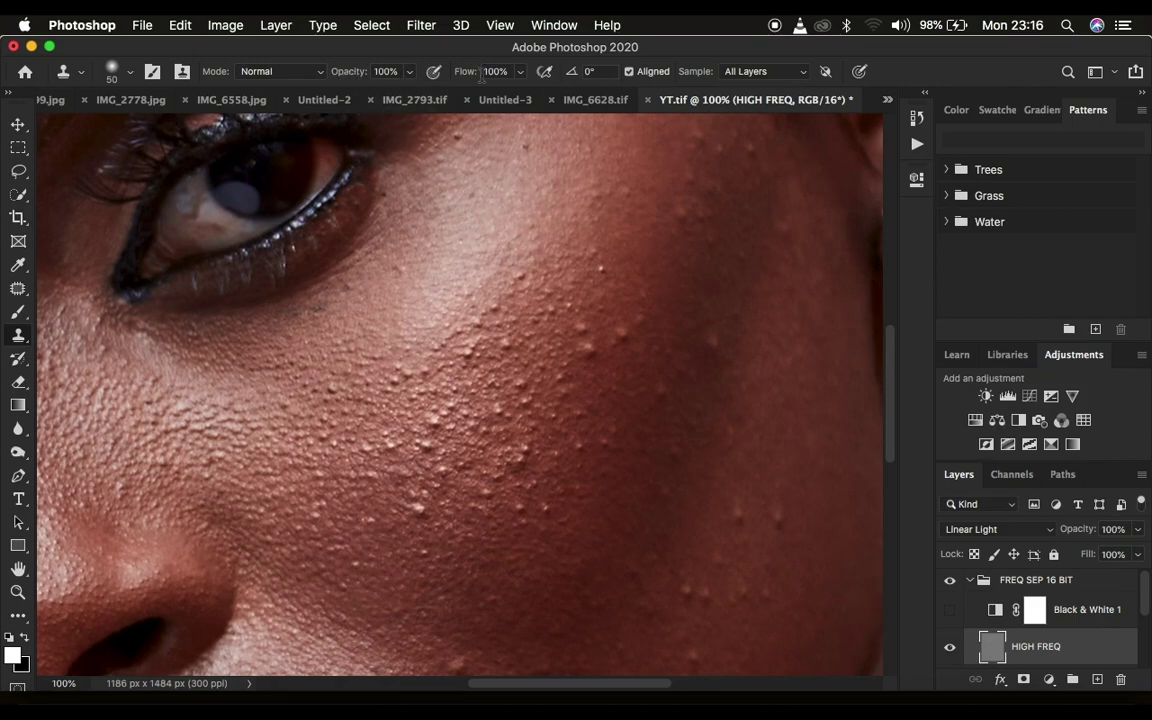
click(755, 74)
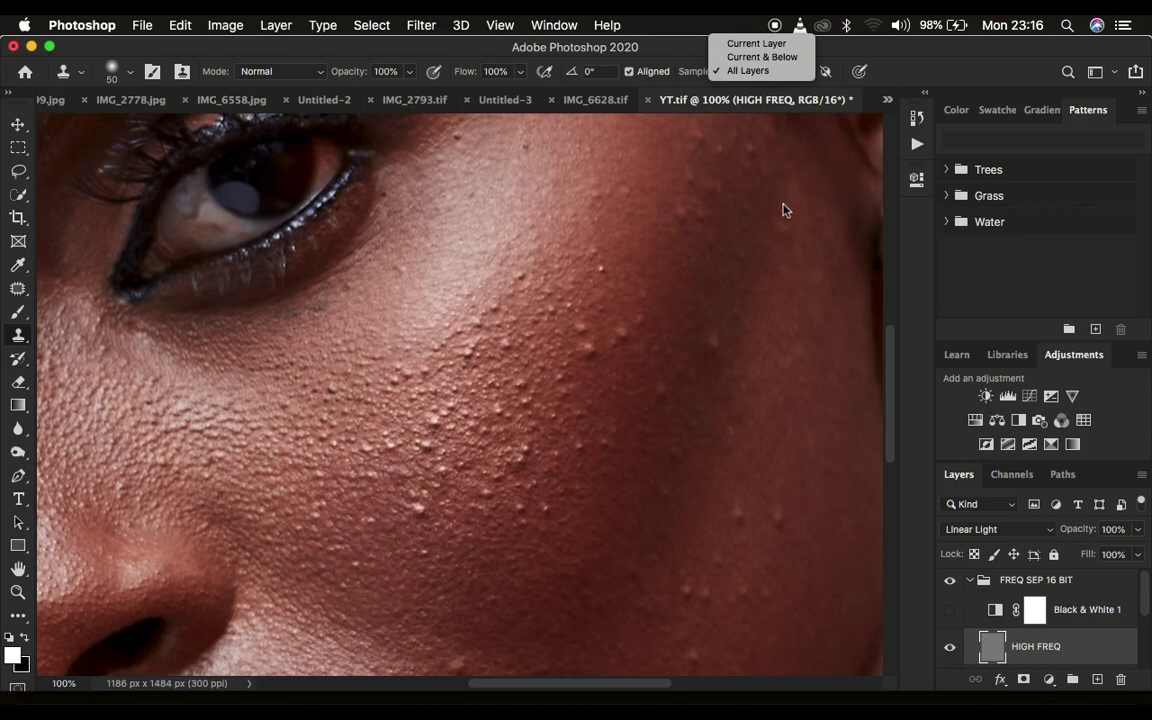
click(750, 44)
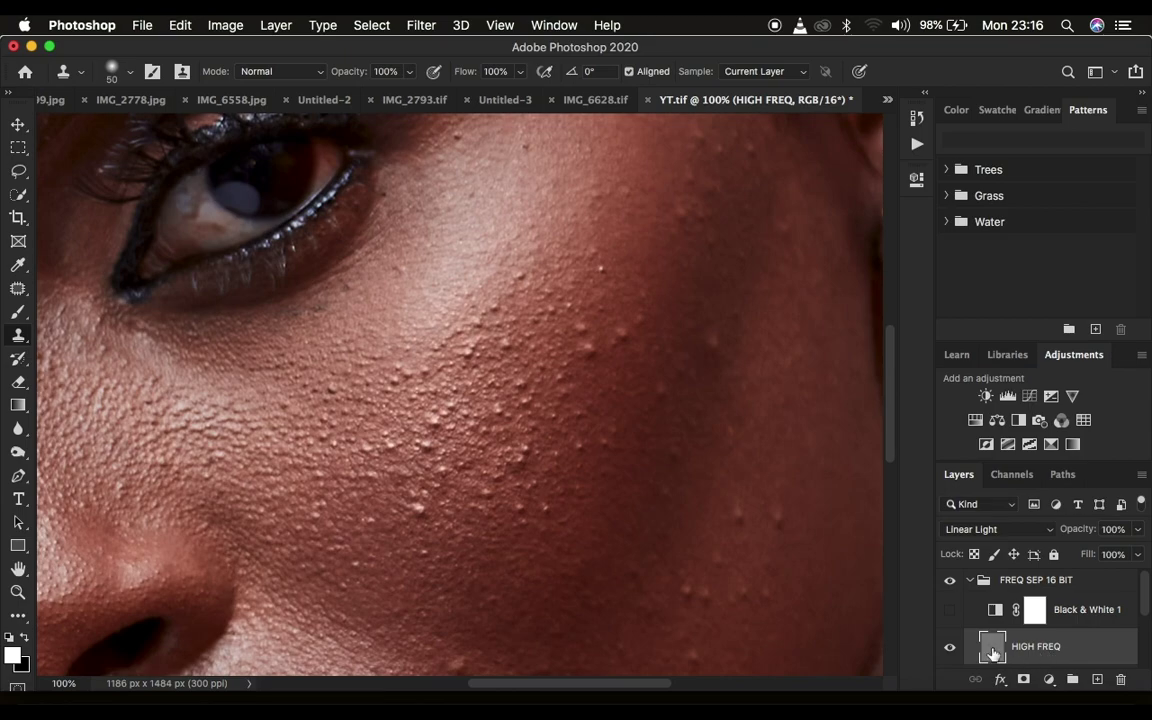
Clone clean skin texture over the lower-cheek blemishes on the HIGH FREQ layer with a 40 px brush.
key(bracketleft)
key(bracketright)
alt+click(804, 515)
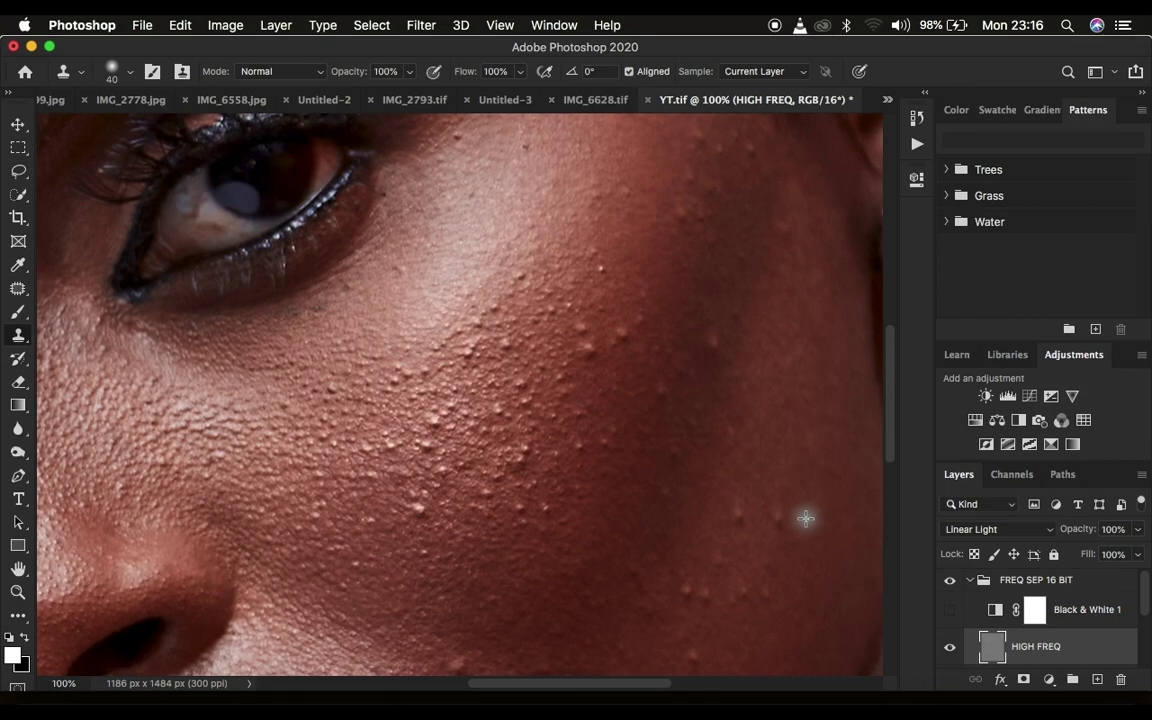
alt+click(806, 518)
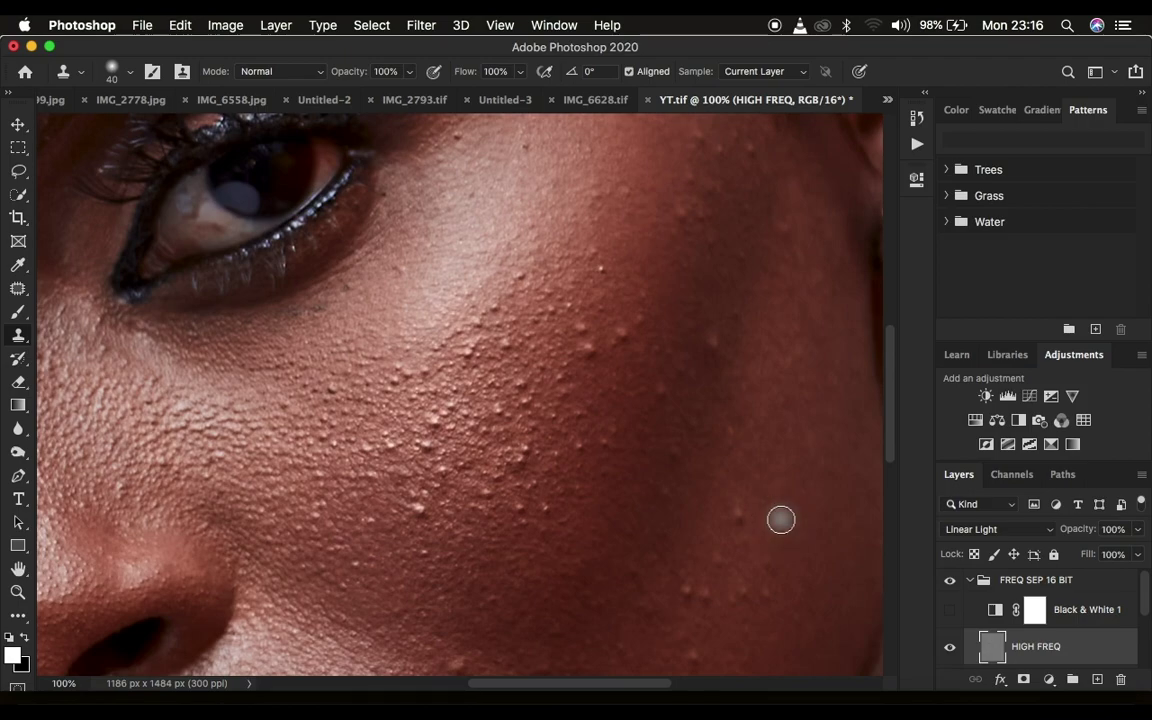
alt+click(759, 535)
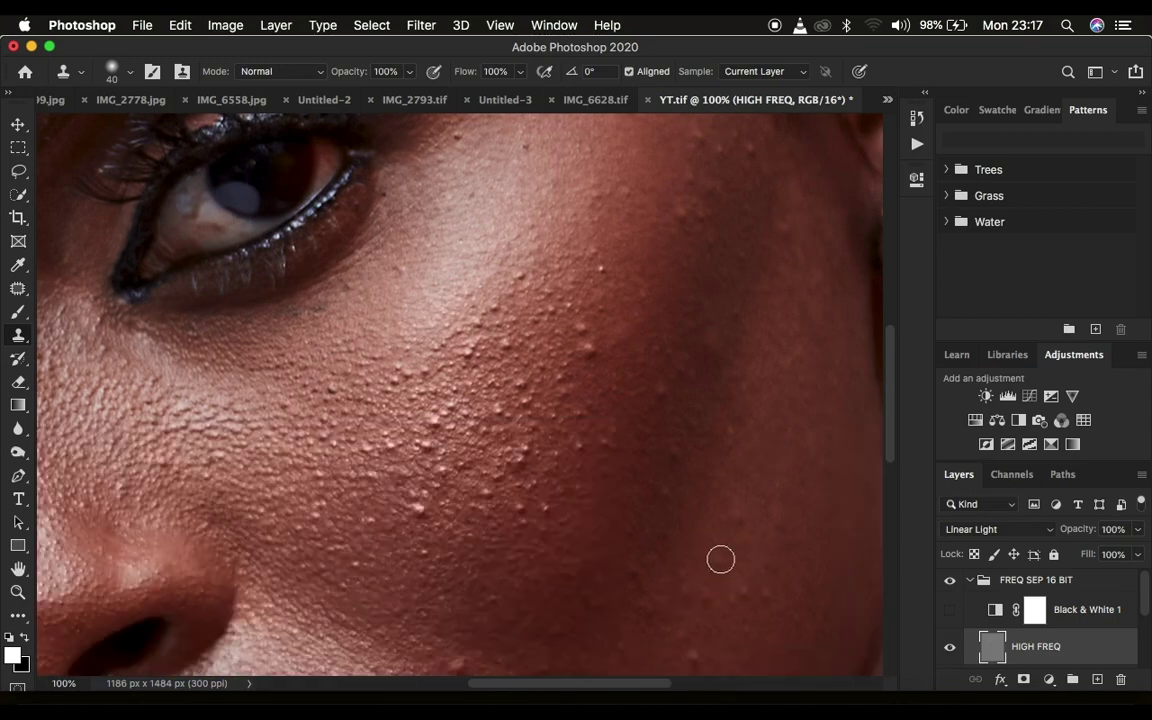
Try Clone Stamp strokes on the bumpy middle of the cheek and undo them.
click(558, 415)
key(super+z)
click(596, 505)
key(super+z)
Zoom out to 33.3% to examine the whole portrait.
key(super+minus)
key(super+minus)
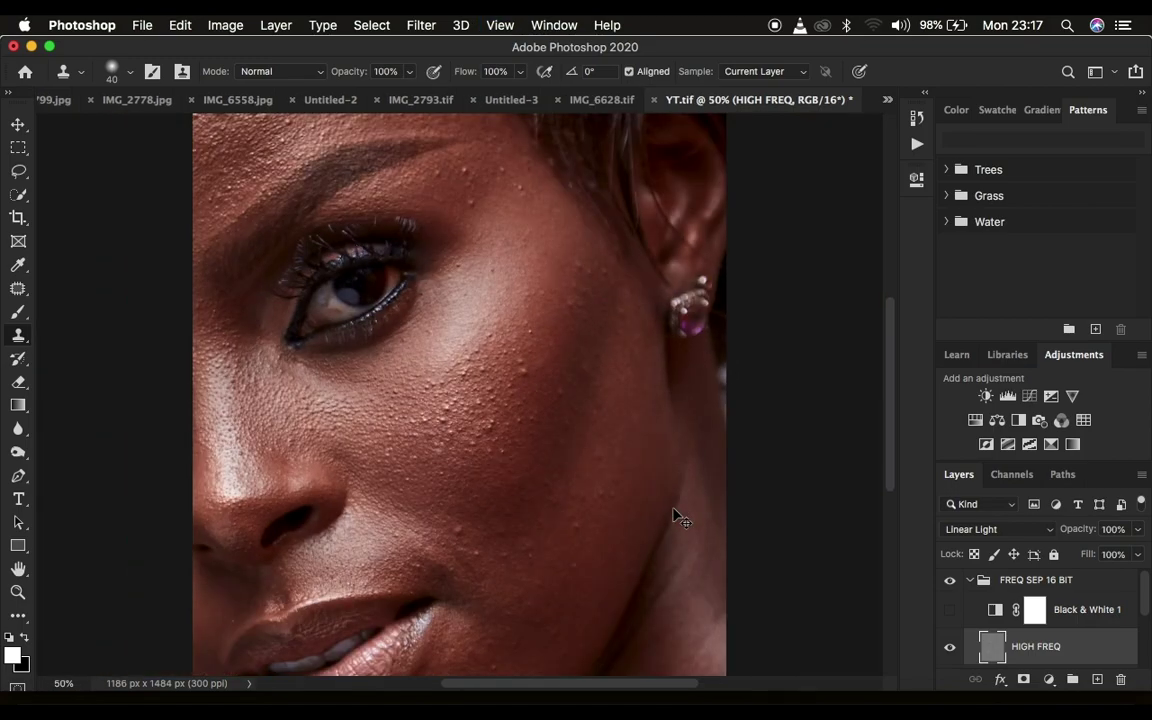
key(super+minus)
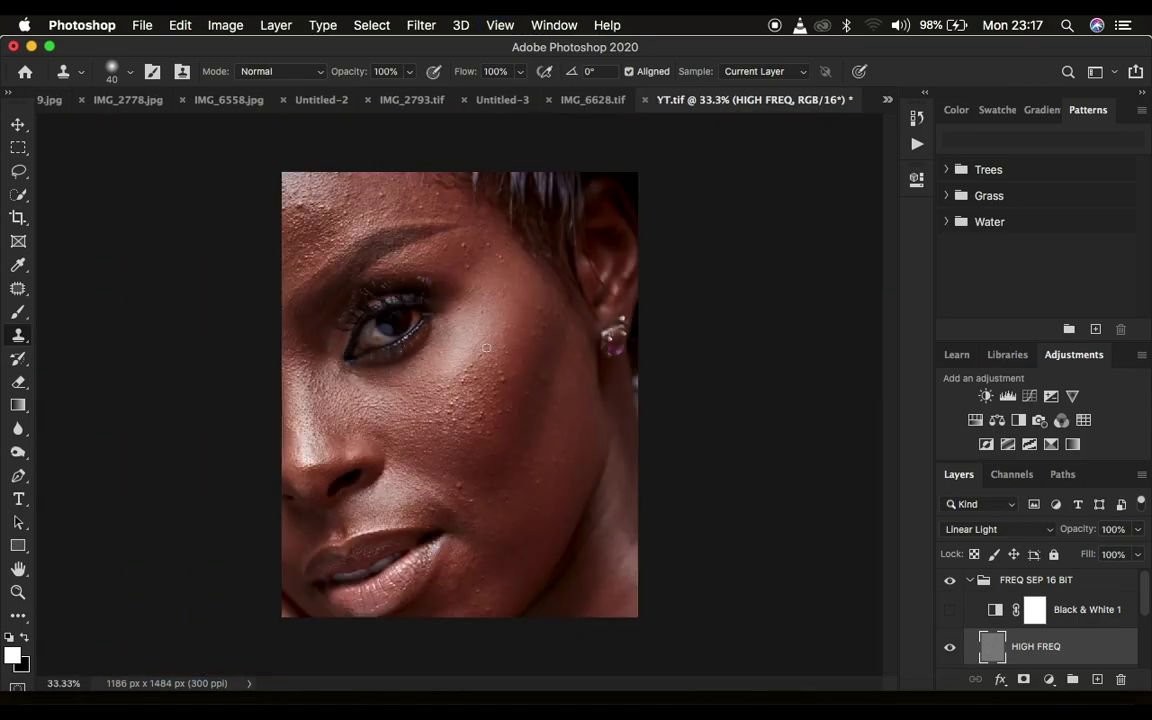